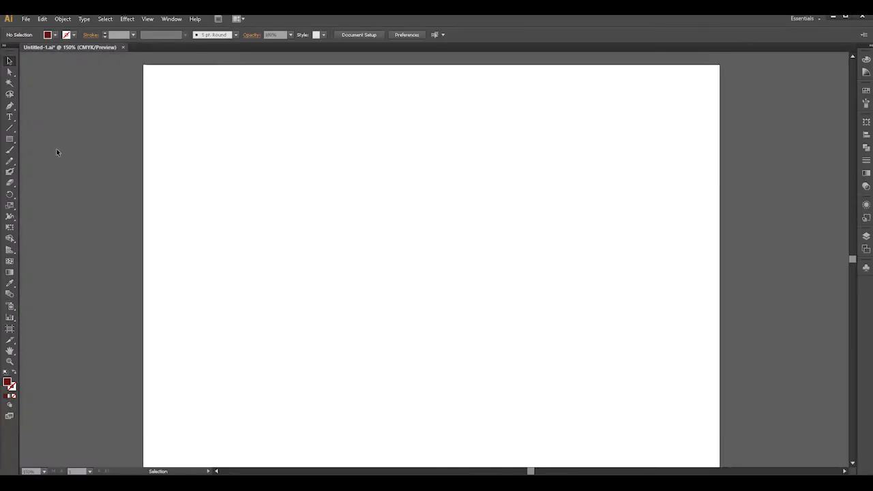
# Draw a narrow vertical dark red rectangle about 11 mm wide and 86 mm tall near the middle of the artboard.
pyautogui.click(11, 149)
pyautogui.click(11, 140)
pyautogui.click(14, 142)
pyautogui.click(66, 140)
pyautogui.moveTo(351, 189)
pyautogui.mouseDown()
pyautogui.moveTo(376, 318)
pyautogui.moveTo(374, 356)
pyautogui.mouseUp()
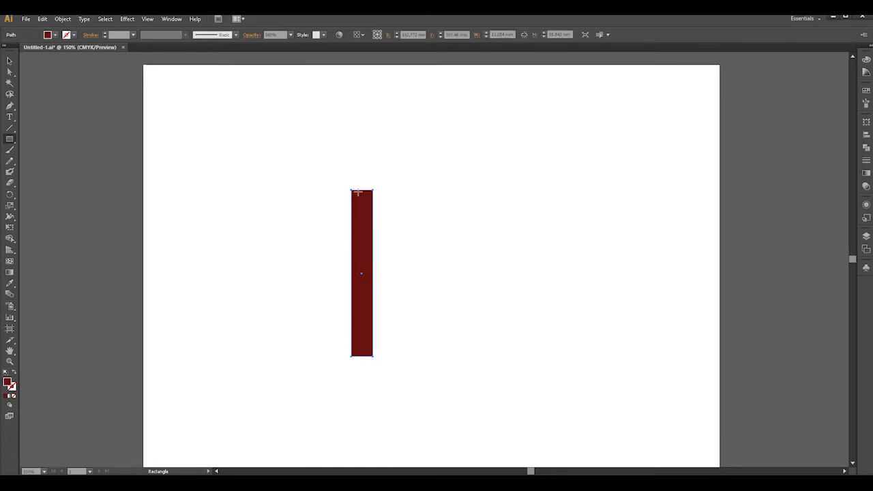
# Stretch the dark red bar to about 143 mm tall and narrow it to about half its width.
pyautogui.click(9, 60)
pyautogui.moveTo(362, 190); pyautogui.dragTo(362, 141)
pyautogui.moveTo(366, 227); pyautogui.dragTo(353, 258)
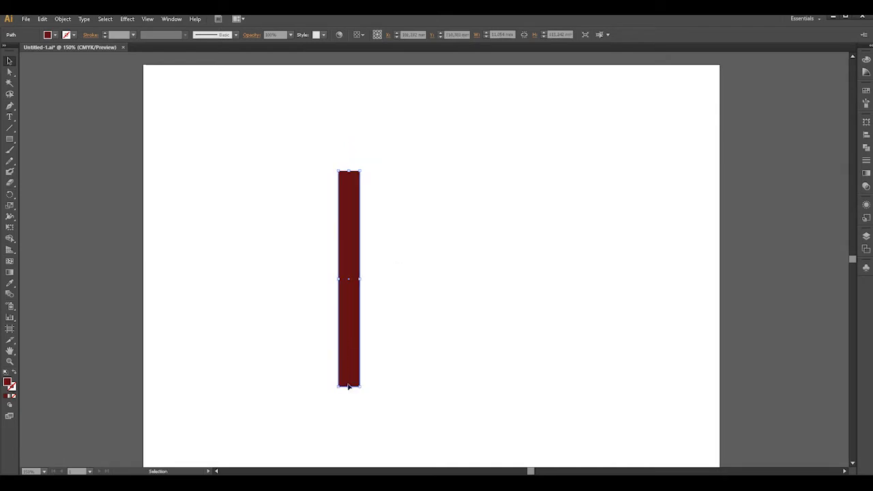
pyautogui.moveTo(349, 386); pyautogui.dragTo(347, 449)
pyautogui.moveTo(354, 341); pyautogui.dragTo(356, 308)
# Duplicate the bar sideways to make a row of four parallel vertical bars with narrow gaps.
pyautogui.moveTo(364, 277)
pyautogui.mouseDown()
pyautogui.moveTo(352, 277)
pyautogui.moveTo(367, 294)
pyautogui.mouseUp()
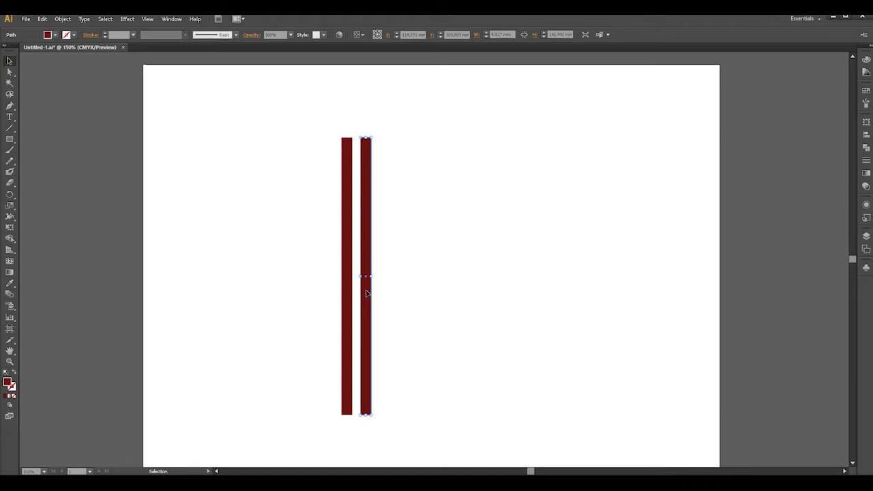
pyautogui.press('Delete')
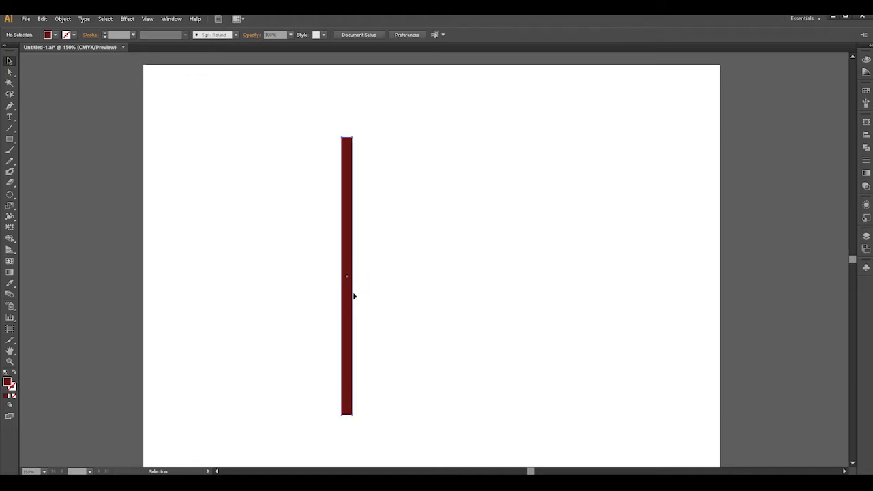
pyautogui.click(347, 295)
pyautogui.moveTo(349, 296); pyautogui.dragTo(399, 302)
pyautogui.click(450, 338)
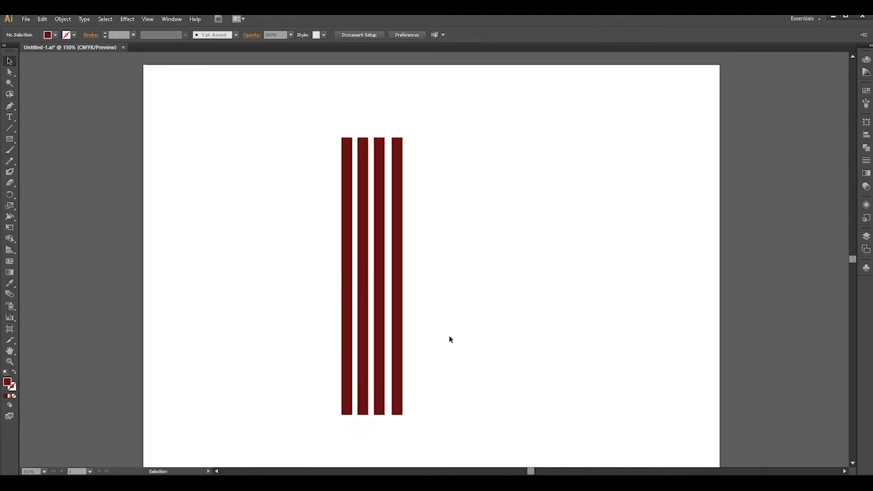
# Save the four bars together as a new Movie Clip symbol named CC.
pyautogui.moveTo(477, 265); pyautogui.dragTo(295, 327)
pyautogui.moveTo(574, 224); pyautogui.dragTo(312, 308)
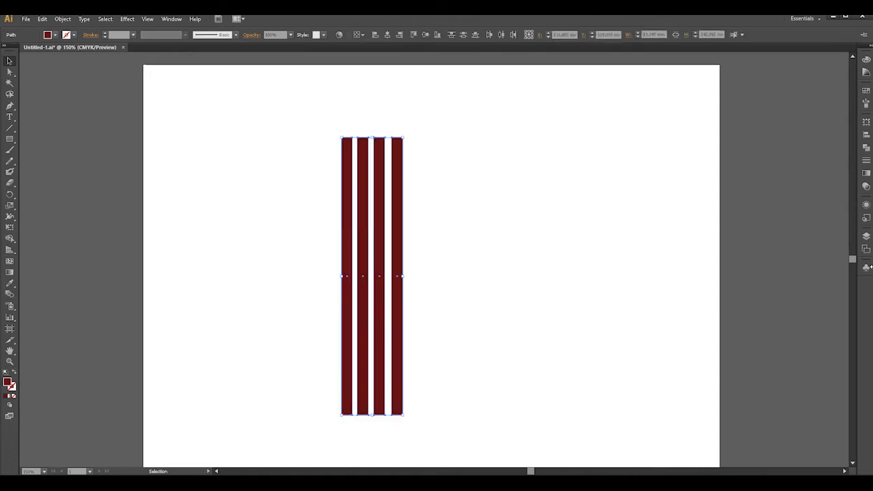
pyautogui.click(867, 267)
pyautogui.moveTo(399, 249); pyautogui.dragTo(802, 297)
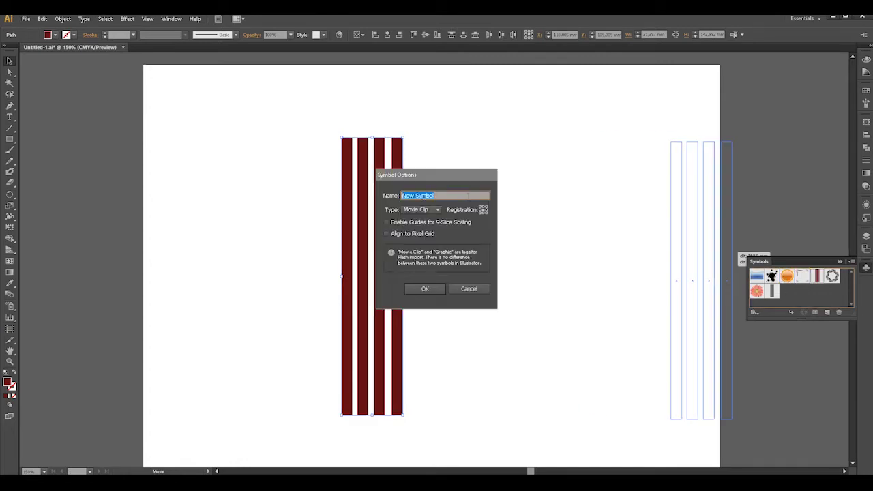
pyautogui.write('CC')
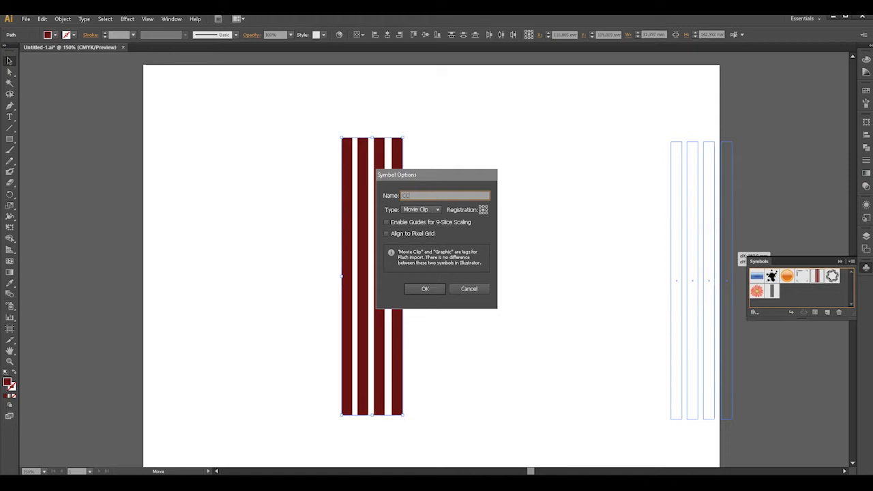
pyautogui.click(428, 289)
# Delete the four original bars from the artboard and put the symbol library away.
pyautogui.click(509, 242)
pyautogui.moveTo(498, 249); pyautogui.dragTo(304, 301)
pyautogui.press('Delete')
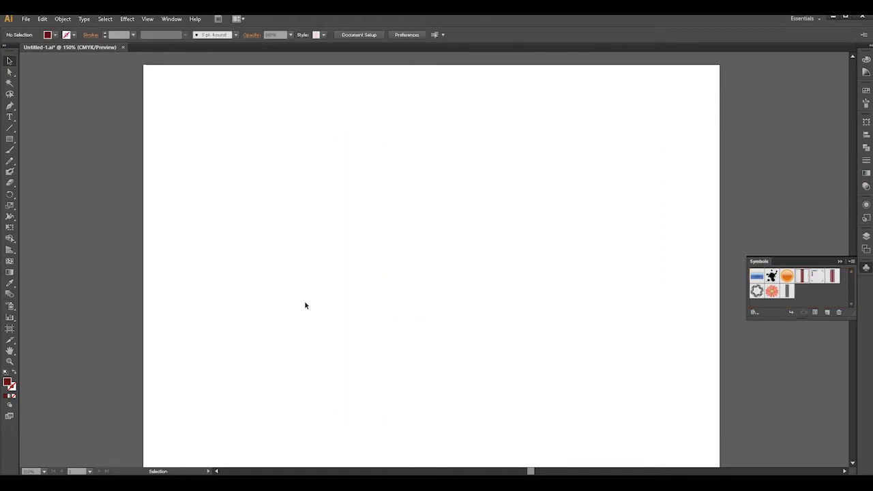
pyautogui.click(841, 262)
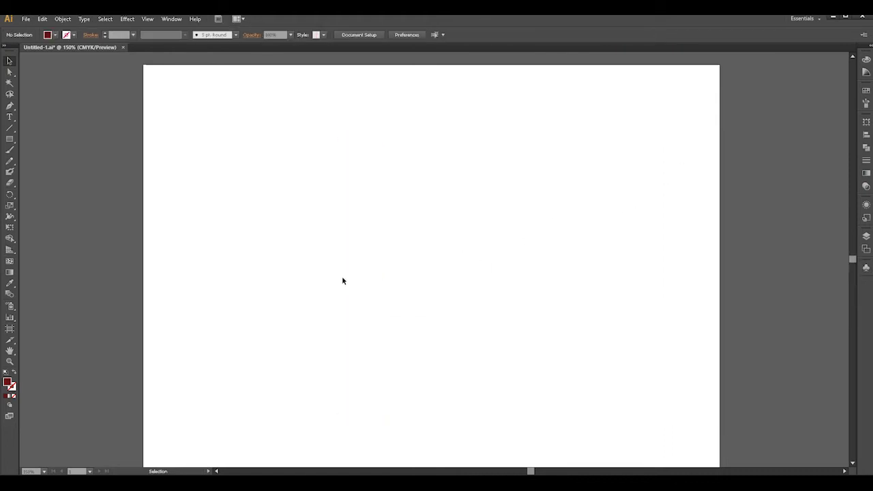
# Draw a new vertical dark red rectangle and stretch it to about 176 mm tall in the middle of the artboard.
pyautogui.click(9, 140)
pyautogui.moveTo(339, 163); pyautogui.dragTo(356, 458)
pyautogui.click(10, 60)
pyautogui.moveTo(351, 244); pyautogui.dragTo(424, 190)
pyautogui.moveTo(433, 261); pyautogui.dragTo(439, 261)
pyautogui.moveTo(426, 407); pyautogui.dragTo(425, 454)
pyautogui.moveTo(430, 355); pyautogui.dragTo(423, 345)
pyautogui.click(482, 320)
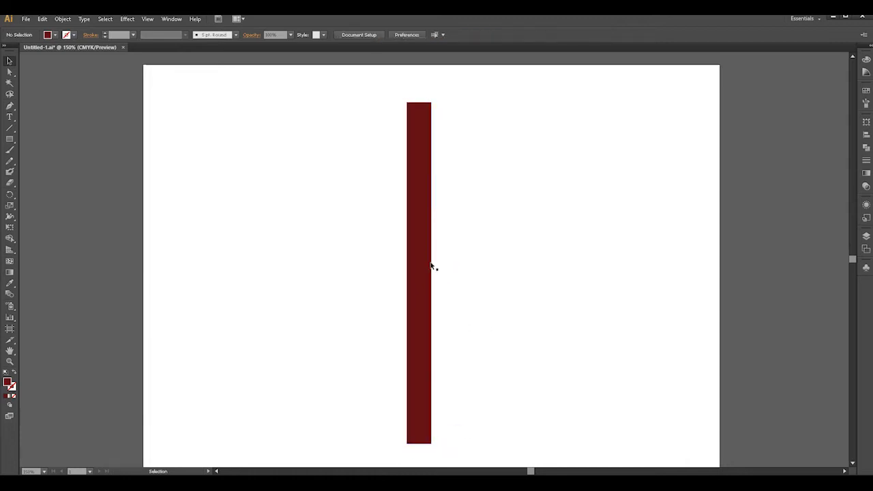
# Narrow the tall rectangle slightly to about 11 mm wide.
pyautogui.click(429, 272)
pyautogui.moveTo(431, 274); pyautogui.dragTo(429, 274)
pyautogui.click(446, 270)
pyautogui.click(408, 268)
pyautogui.click(325, 227)
# Start a 3D Revolve effect on the tall rectangle with the X and Y rotations set to 0°.
pyautogui.click(414, 230)
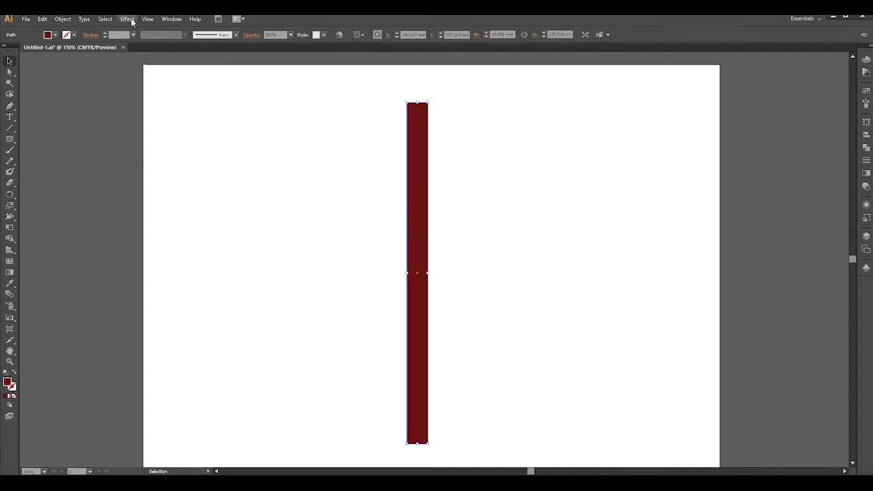
pyautogui.click(131, 19)
pyautogui.moveTo(144, 74)
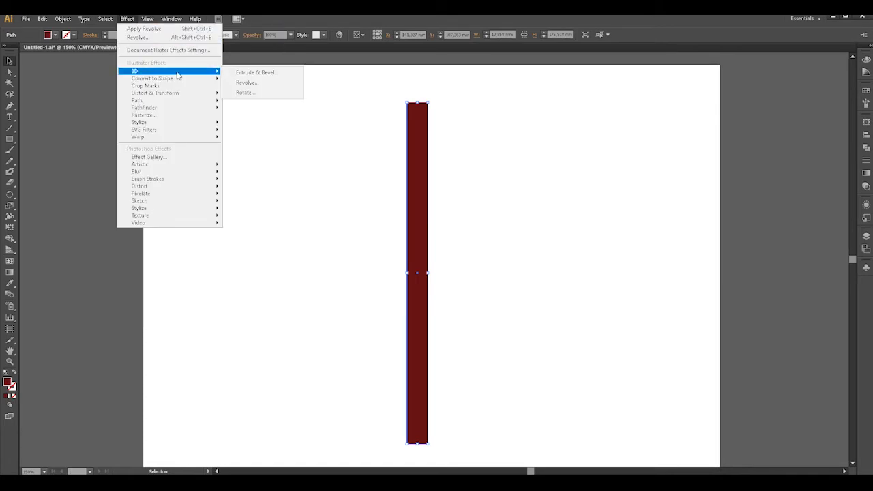
pyautogui.click(262, 84)
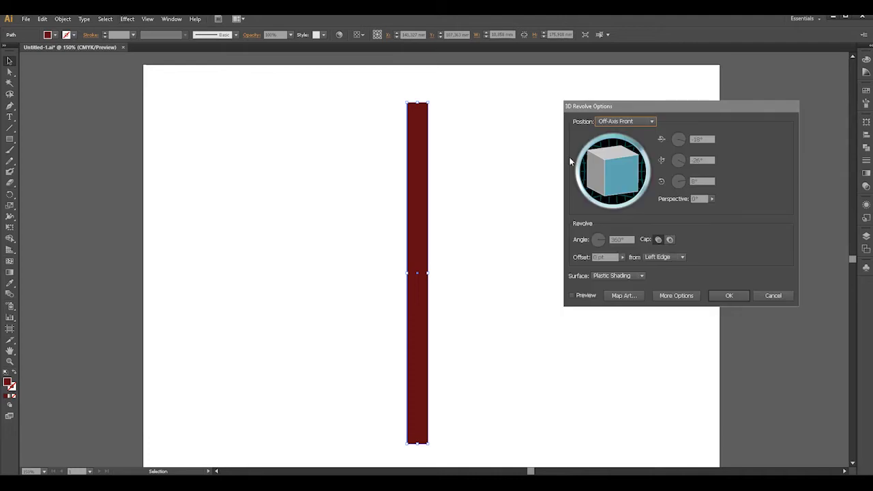
pyautogui.moveTo(708, 139); pyautogui.dragTo(686, 142)
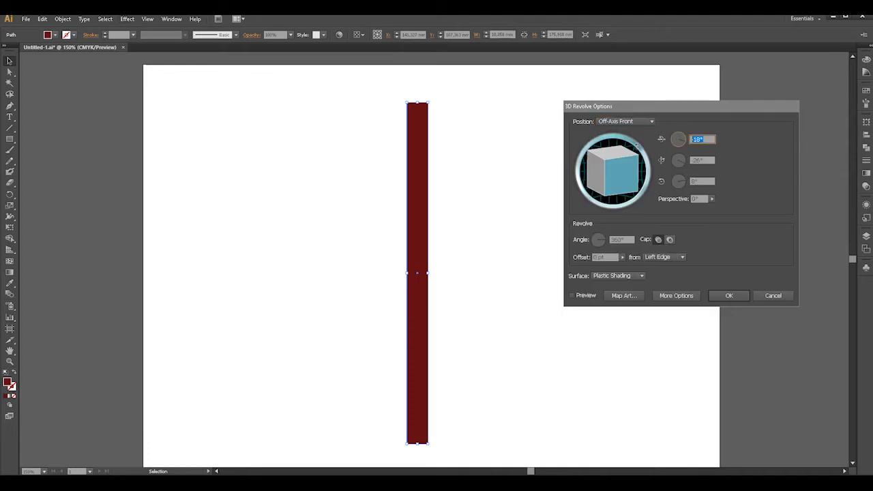
pyautogui.write('0')
pyautogui.press('Tab')
pyautogui.write('0')
pyautogui.write('0')
# Set the revolve's Z rotation to 90° with the preview turned on.
pyautogui.moveTo(704, 182); pyautogui.dragTo(657, 183)
pyautogui.click(574, 297)
pyautogui.write('900')
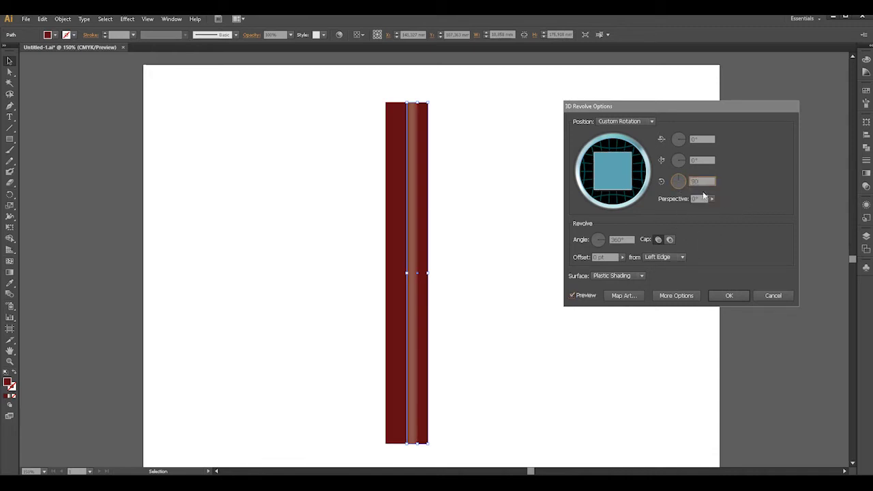
pyautogui.click(703, 162)
pyautogui.click(704, 182)
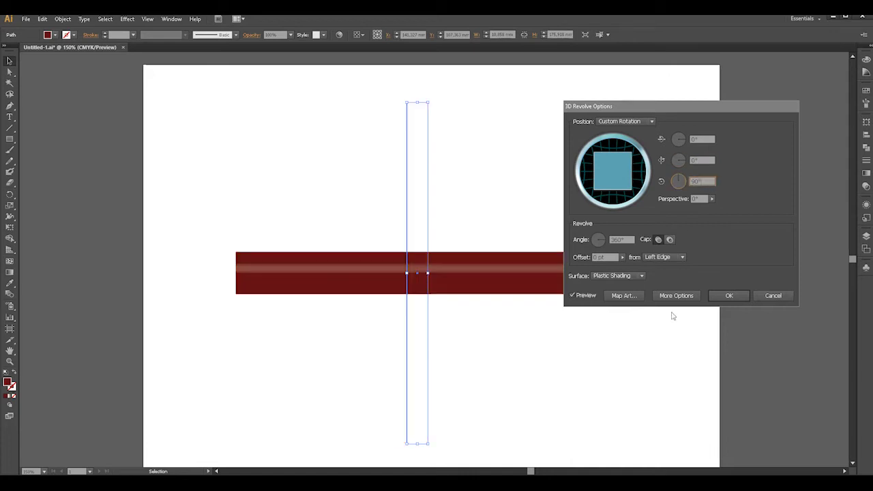
# Map the CC symbol onto surface 3 of 3 of the revolved shape and make the geometry invisible.
pyautogui.click(630, 300)
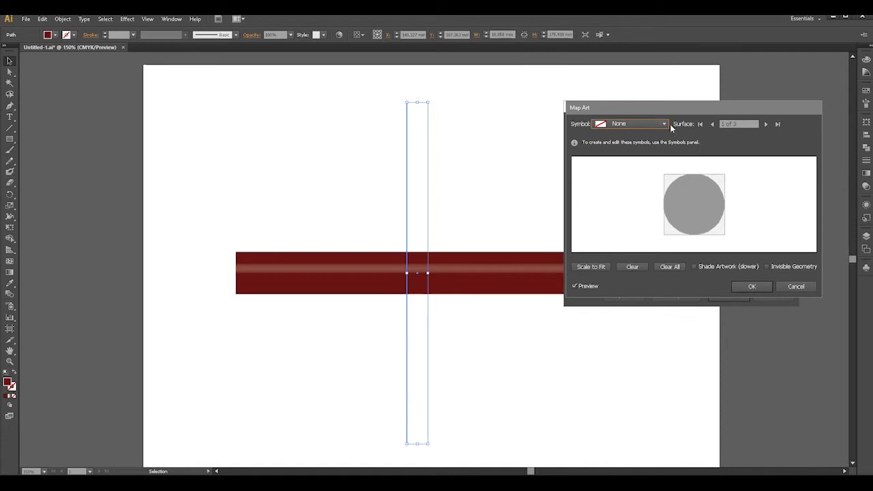
pyautogui.click(765, 124)
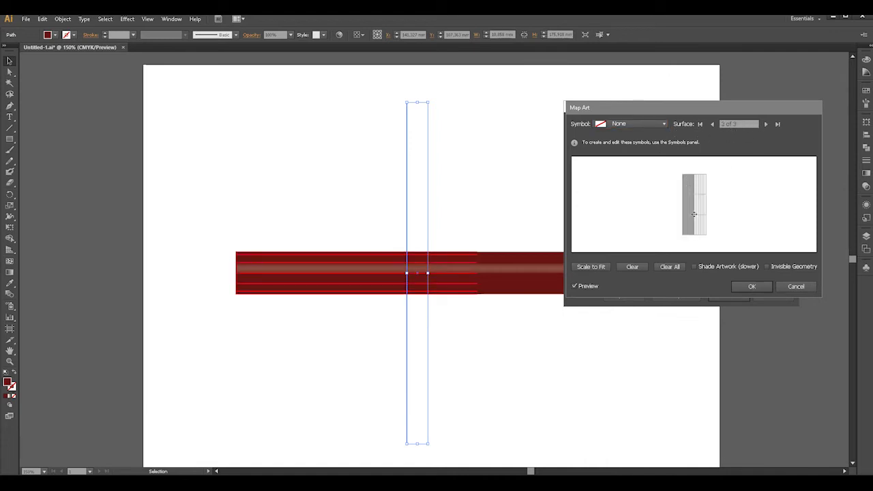
pyautogui.click(664, 125)
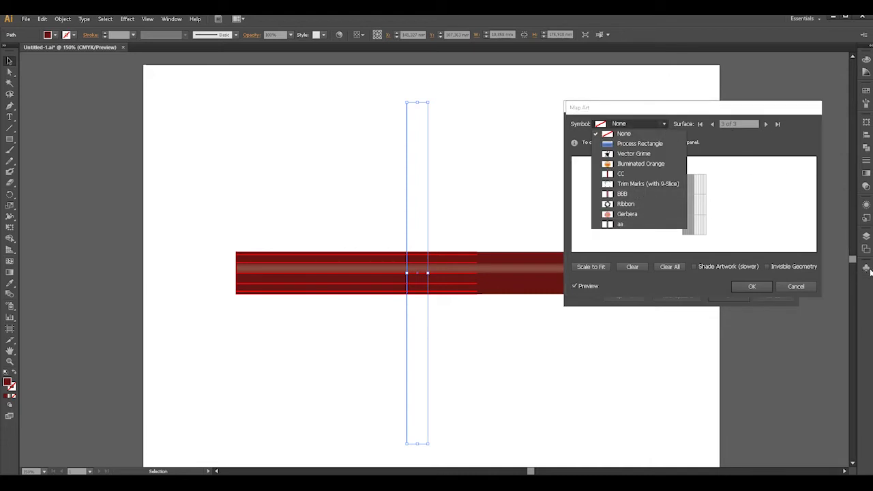
pyautogui.click(624, 174)
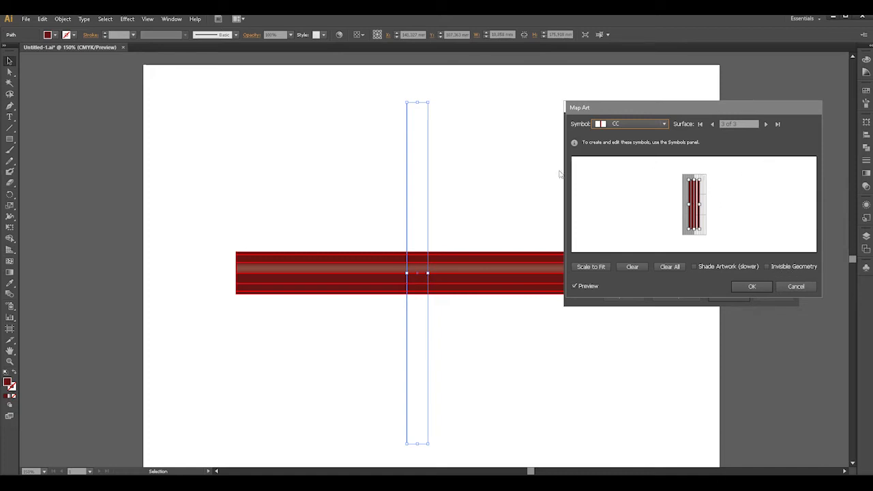
pyautogui.click(769, 266)
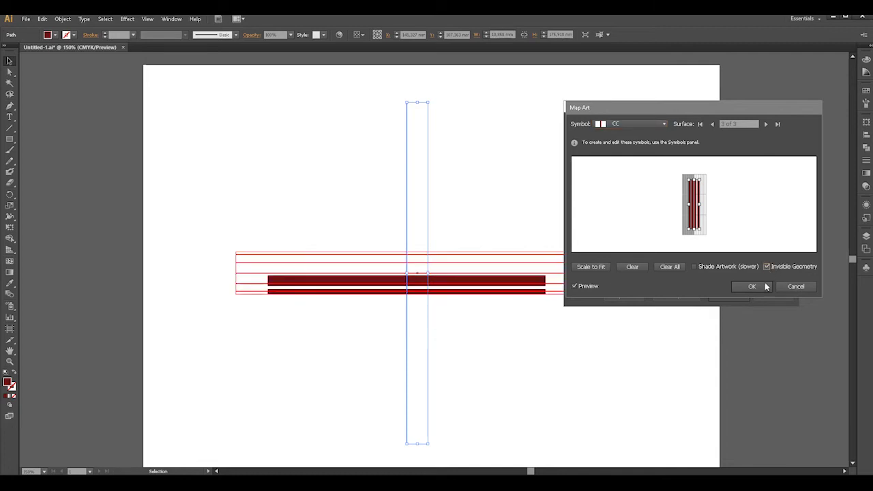
# Rotate and resize the mapped CC symbol diagonally across the surface to form two curved striped wings, and apply the effect.
pyautogui.moveTo(706, 178); pyautogui.dragTo(713, 187)
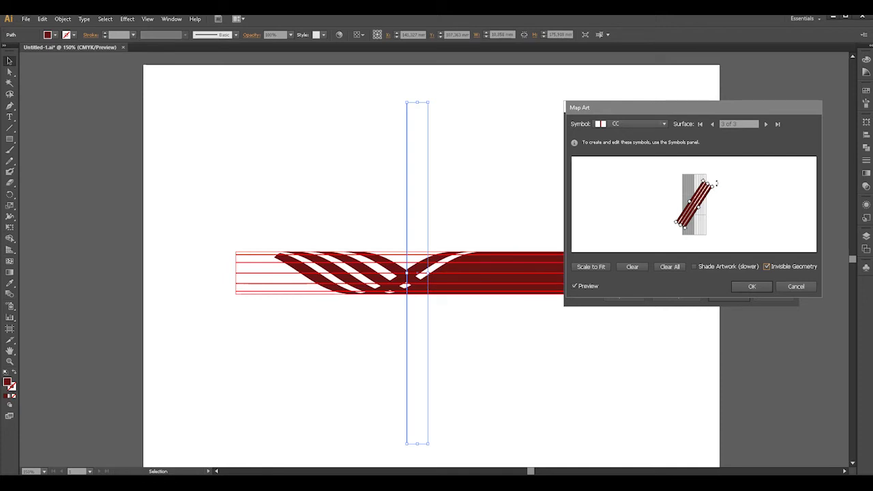
pyautogui.moveTo(716, 184); pyautogui.dragTo(692, 203)
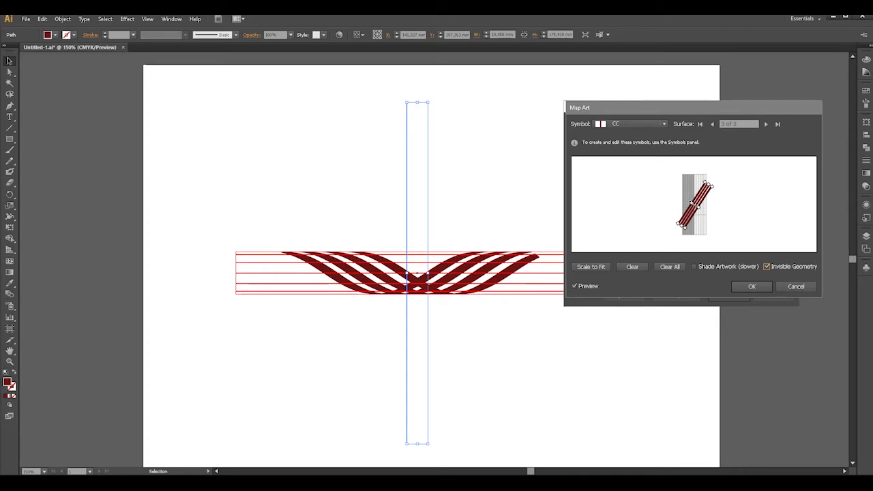
pyautogui.moveTo(692, 203); pyautogui.dragTo(711, 181)
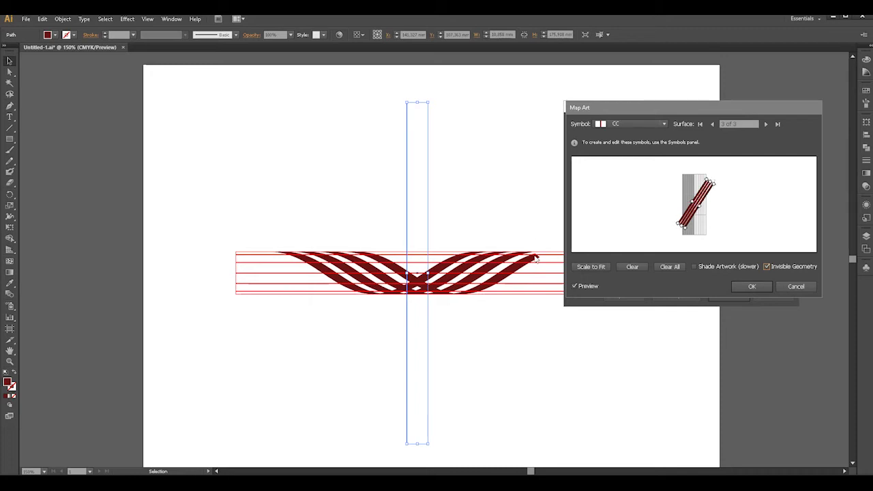
pyautogui.moveTo(681, 226); pyautogui.dragTo(679, 229)
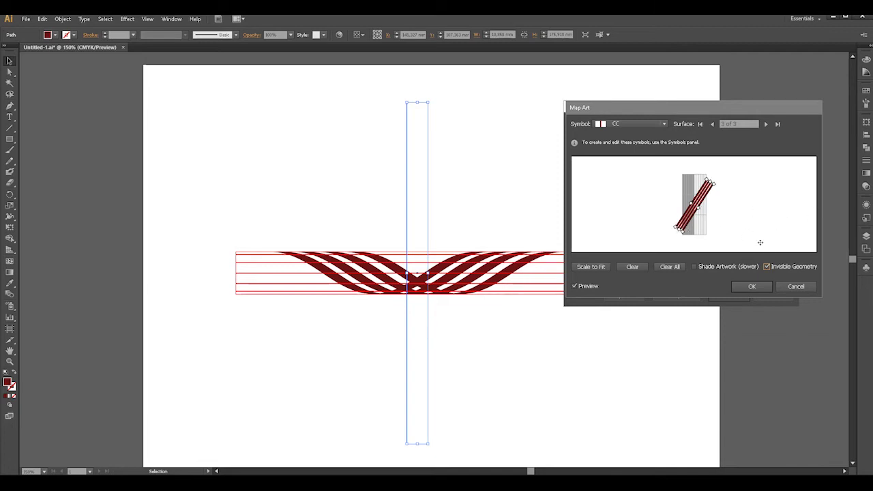
pyautogui.click(752, 287)
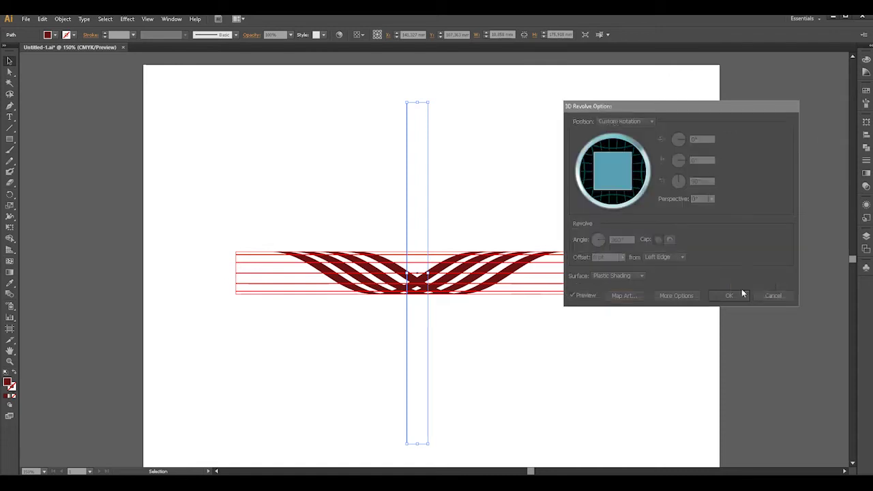
pyautogui.click(728, 296)
# Expand the appearance of the revolved wing object.
pyautogui.click(272, 190)
pyautogui.click(421, 196)
pyautogui.click(660, 277)
pyautogui.click(418, 217)
pyautogui.click(529, 209)
pyautogui.click(420, 190)
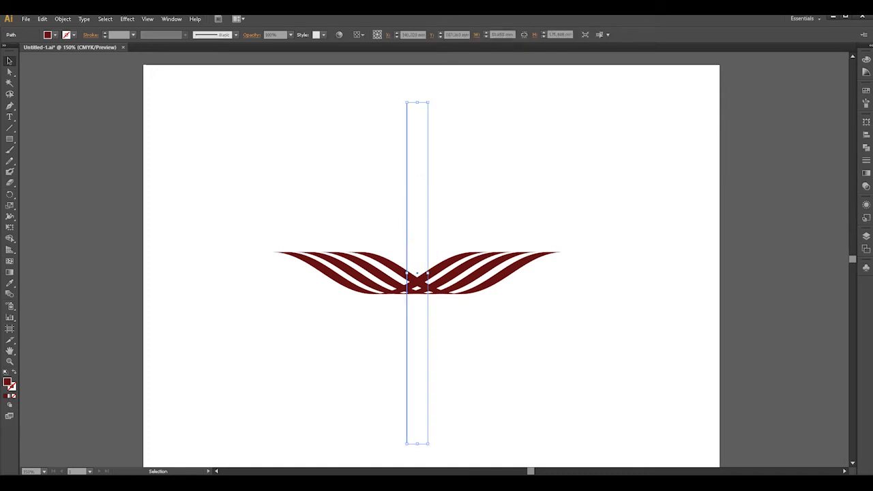
pyautogui.click(64, 19)
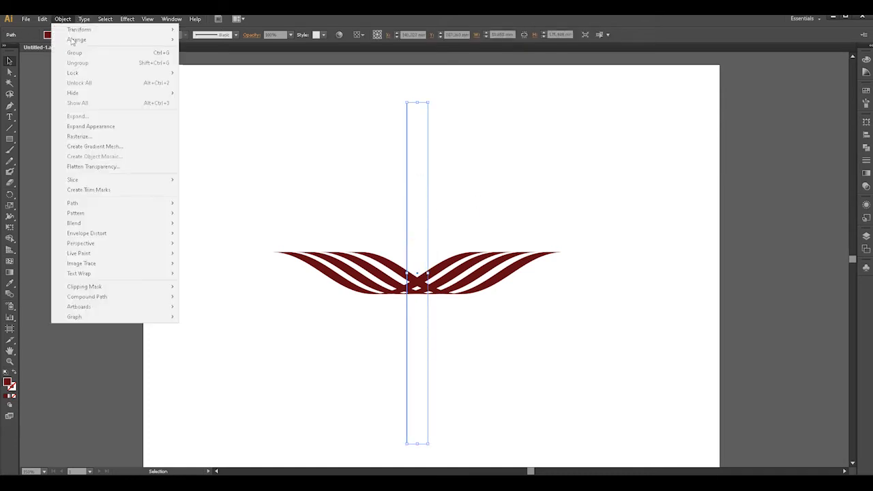
pyautogui.click(112, 127)
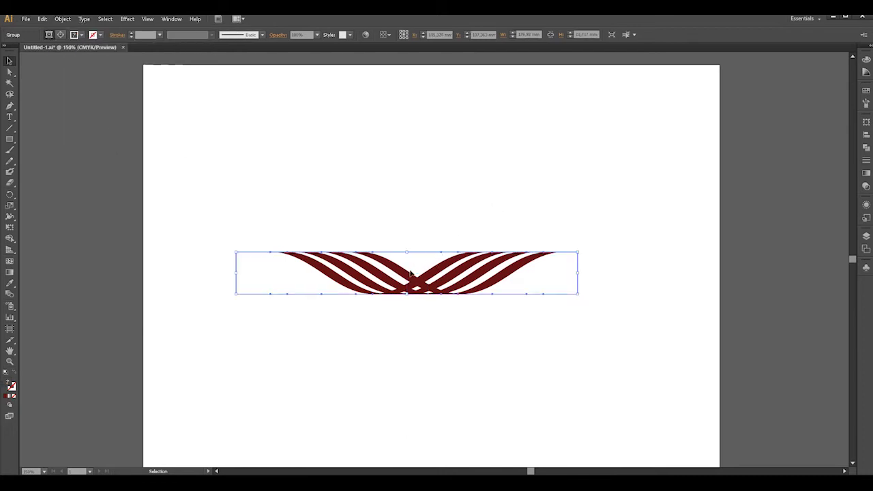
# Try to ungroup the expanded wing artwork.
pyautogui.click(415, 265)
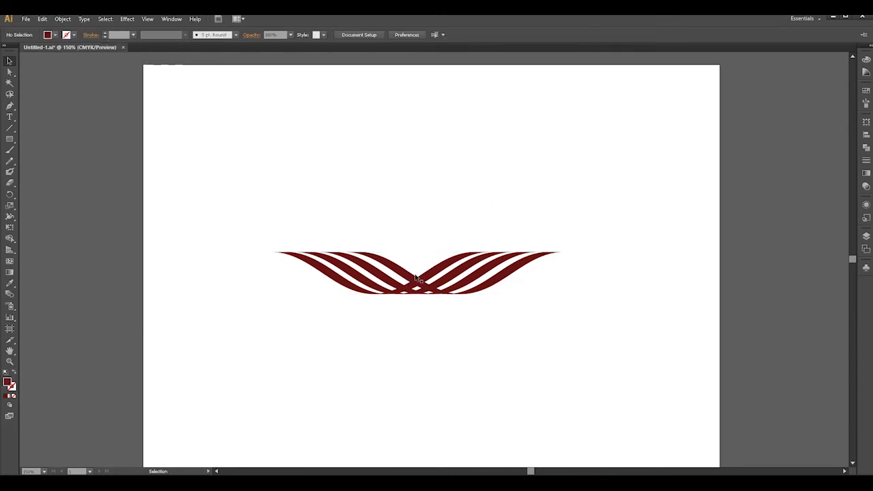
pyautogui.click(483, 273)
pyautogui.rightClick(532, 283)
pyautogui.click(562, 336)
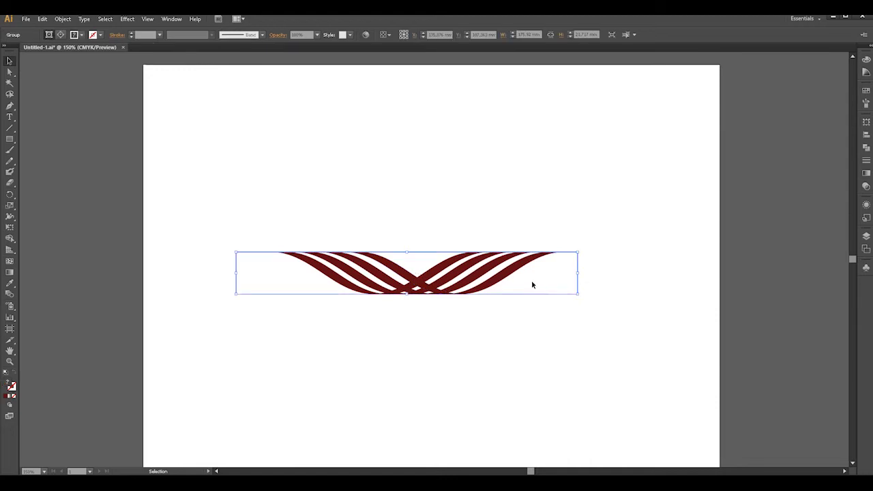
pyautogui.rightClick(539, 290)
pyautogui.click(564, 333)
pyautogui.rightClick(517, 271)
# Ungroup the expanded wing artwork and release the clipping mask of its clip group.
pyautogui.rightClick(514, 288)
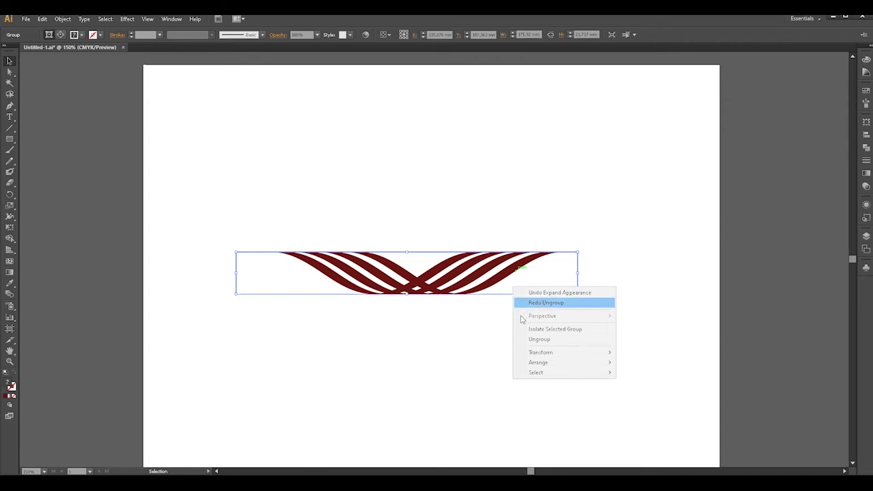
pyautogui.click(423, 263)
pyautogui.click(503, 280)
pyautogui.rightClick(512, 287)
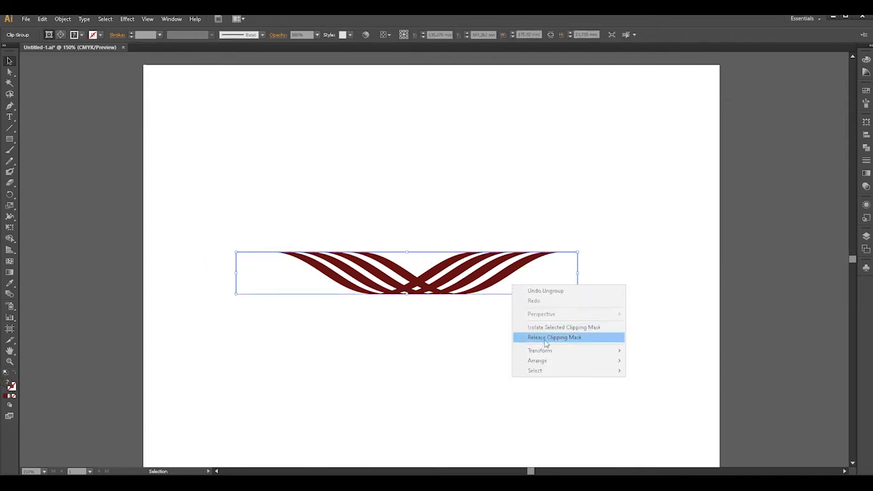
pyautogui.click(578, 341)
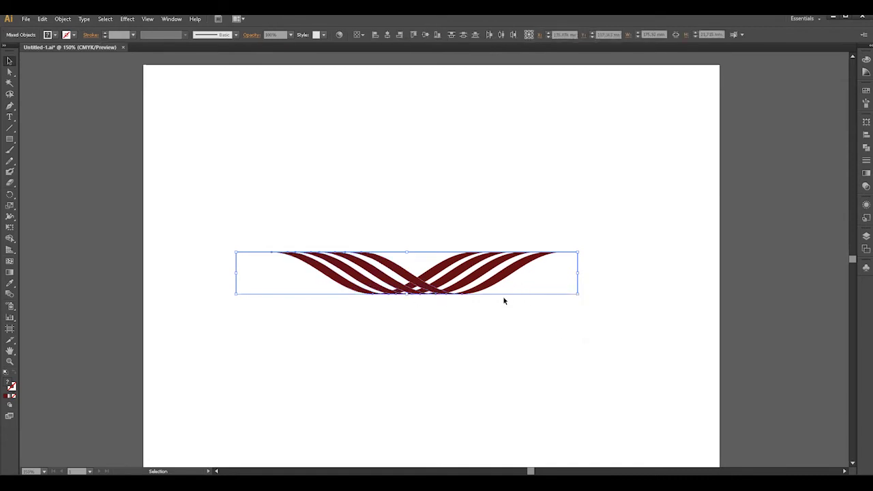
# Release the clipping mask of the remaining clip group in the striped wing artwork.
pyautogui.click(504, 299)
pyautogui.click(500, 280)
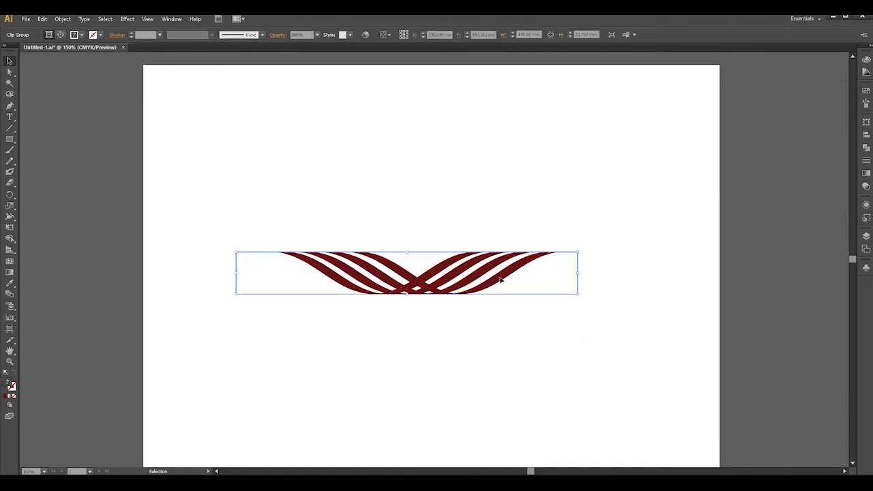
pyautogui.rightClick(504, 278)
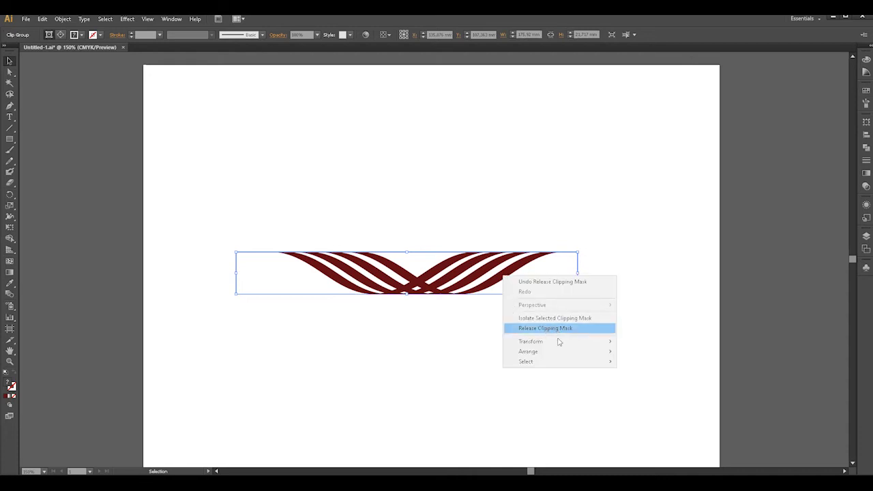
pyautogui.click(563, 329)
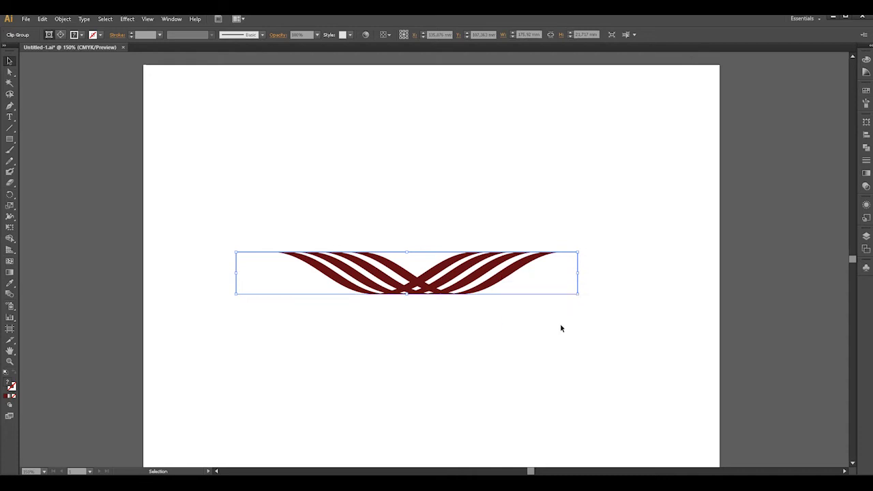
pyautogui.click(513, 325)
# Flip the whole striped artwork upside down and move it up on the artboard.
pyautogui.moveTo(511, 311); pyautogui.dragTo(292, 197)
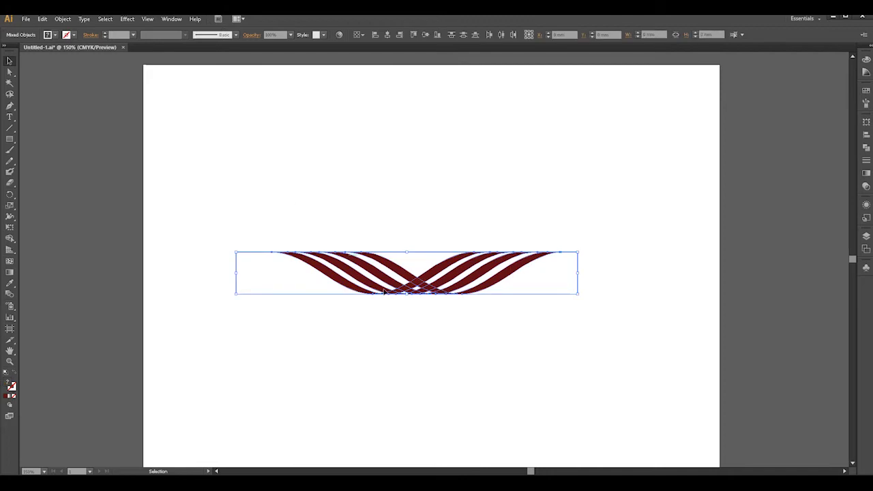
pyautogui.moveTo(406, 251); pyautogui.dragTo(412, 359)
pyautogui.moveTo(556, 406); pyautogui.dragTo(314, 263)
pyautogui.moveTo(419, 312); pyautogui.dragTo(432, 189)
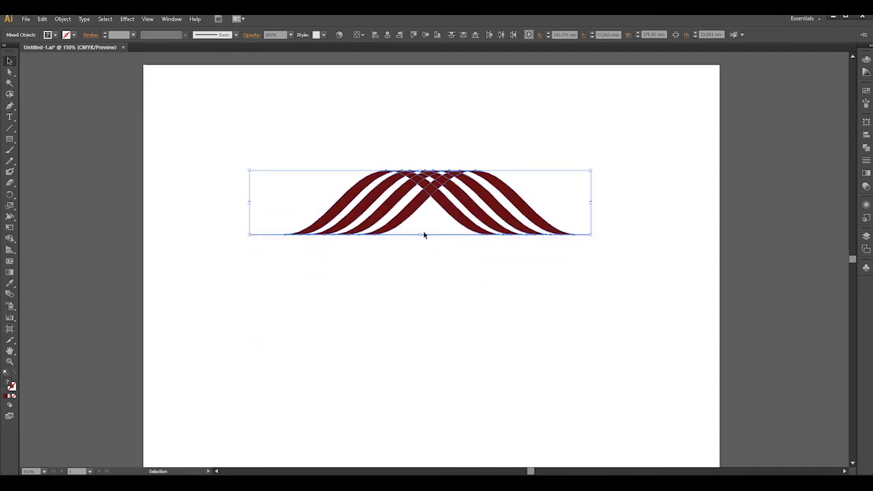
# Stretch the flipped striped artwork to about 205 mm wide and 40 mm high, centred horizontally on the artboard.
pyautogui.moveTo(420, 235); pyautogui.dragTo(415, 286)
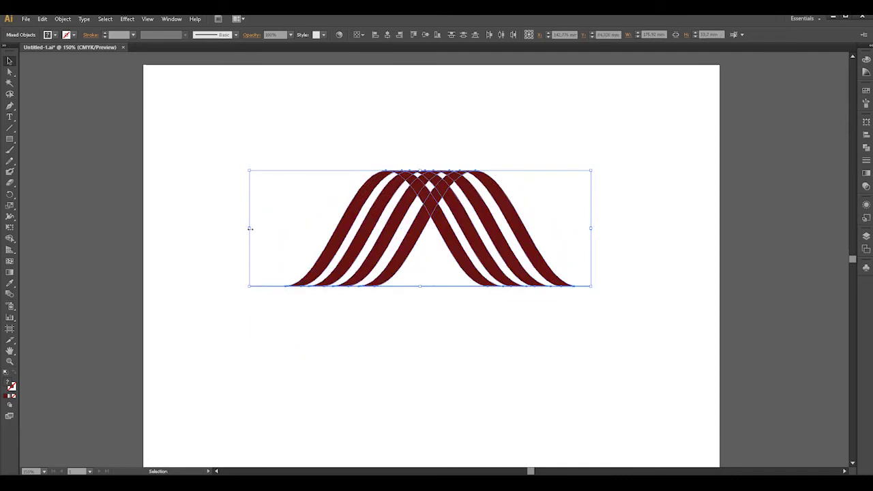
pyautogui.moveTo(249, 228); pyautogui.dragTo(192, 229)
pyautogui.moveTo(394, 286); pyautogui.dragTo(391, 247)
pyautogui.moveTo(435, 230); pyautogui.dragTo(475, 230)
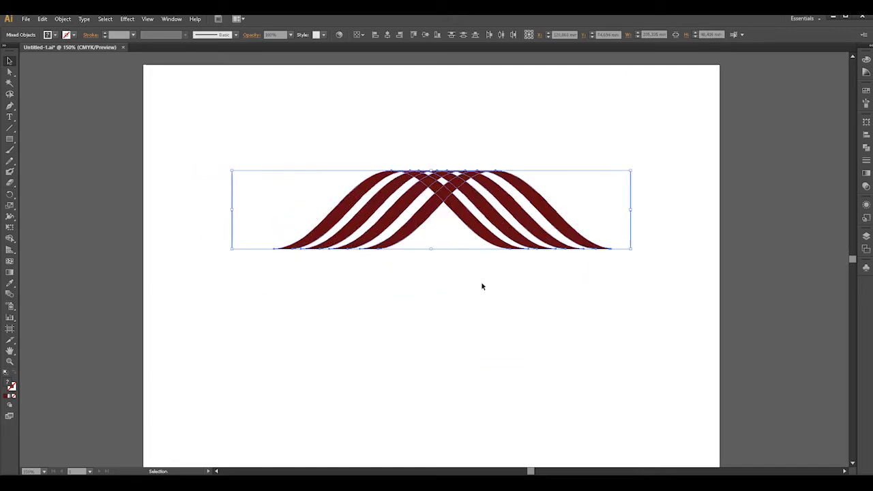
pyautogui.click(479, 301)
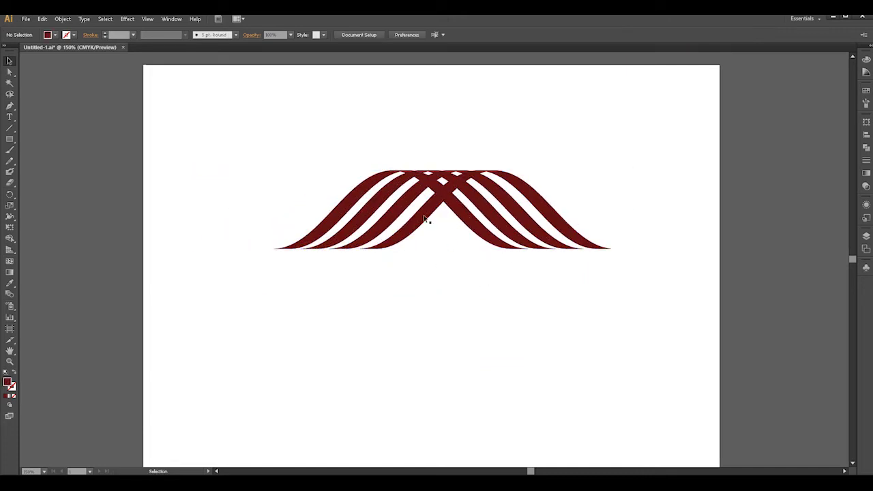
# Duplicate the left striped group at the right end of the artwork, and shift the combined wave left to centre it.
pyautogui.click(408, 233)
pyautogui.click(437, 292)
pyautogui.click(404, 234)
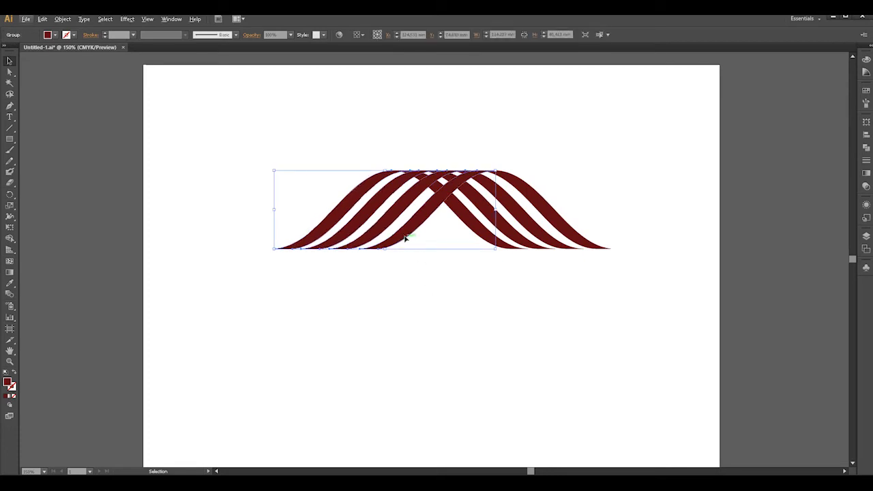
pyautogui.moveTo(398, 239); pyautogui.dragTo(624, 239)
pyautogui.click(630, 299)
pyautogui.moveTo(630, 299); pyautogui.dragTo(366, 157)
pyautogui.moveTo(481, 230); pyautogui.dragTo(422, 236)
pyautogui.click(471, 266)
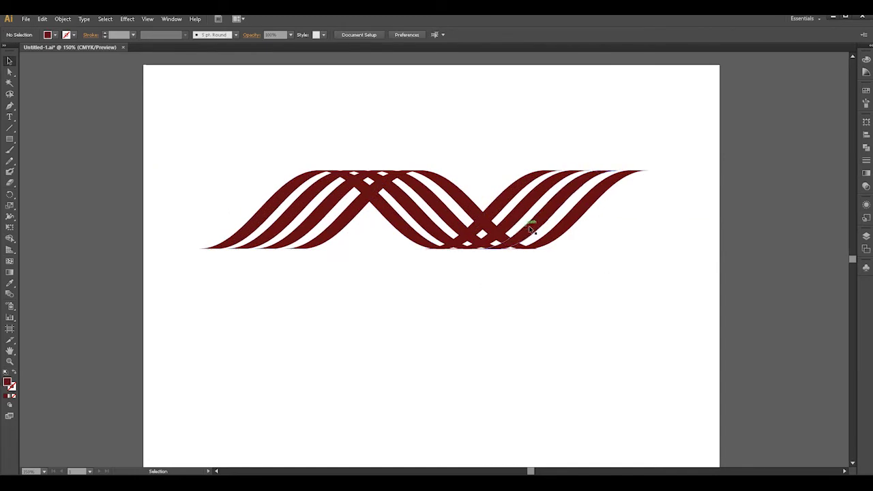
# Nudge the duplicated striped group slightly right so its stripes line up evenly with the crossing group.
pyautogui.click(545, 239)
pyautogui.press('Right')
pyautogui.press('Right')
pyautogui.press('Right')
pyautogui.press('Right')
pyautogui.press('Right')
pyautogui.click(565, 288)
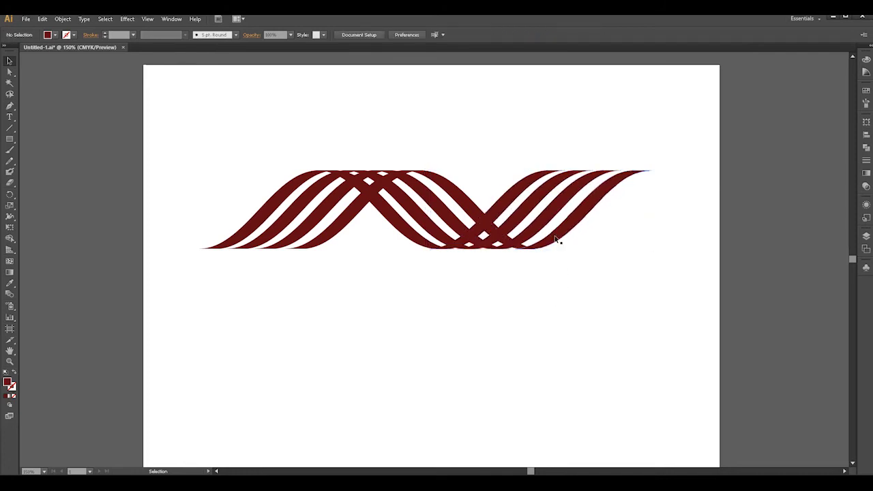
pyautogui.click(561, 245)
pyautogui.press('Right')
pyautogui.press('Right')
pyautogui.click(559, 341)
pyautogui.click(562, 243)
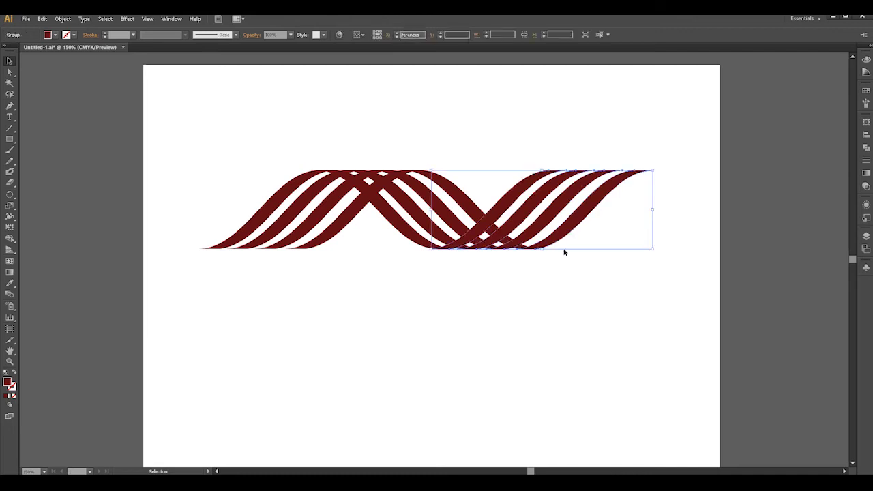
pyautogui.press('Right')
pyautogui.press('Right')
pyautogui.click(566, 294)
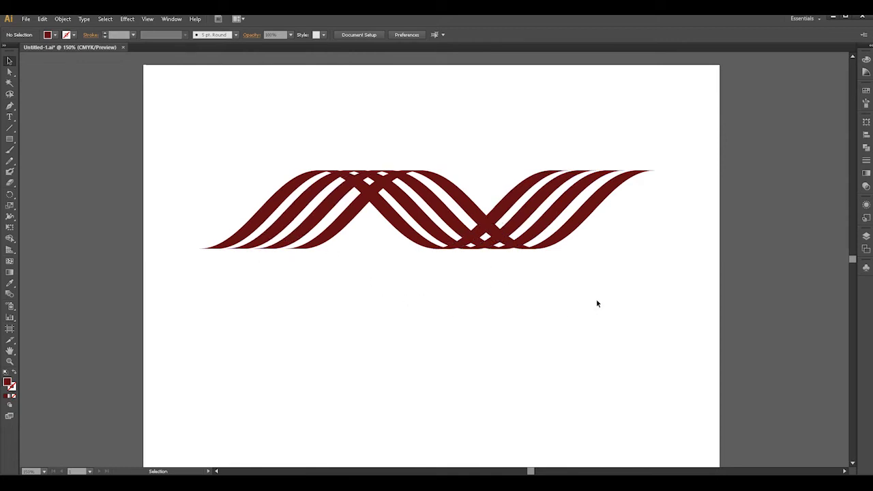
# Reflect the entire striped wave across the horizontal axis as a copy.
pyautogui.moveTo(635, 314); pyautogui.dragTo(234, 116)
pyautogui.rightClick(478, 214)
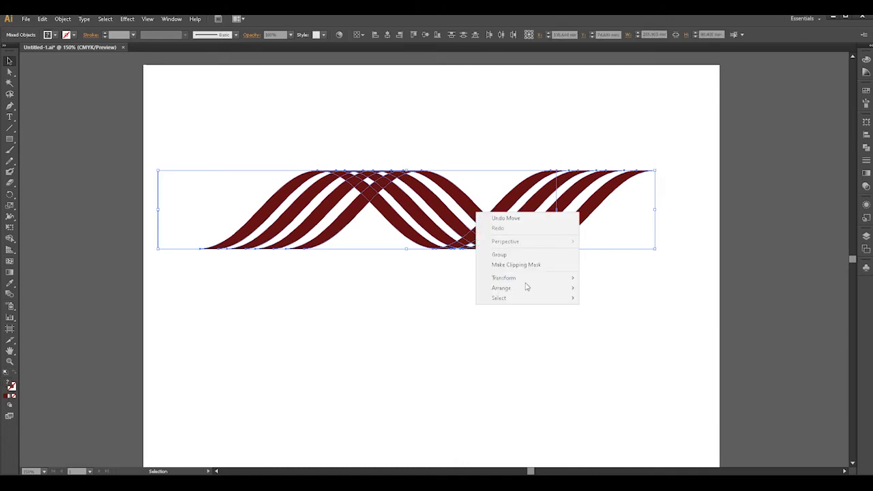
pyautogui.moveTo(530, 282)
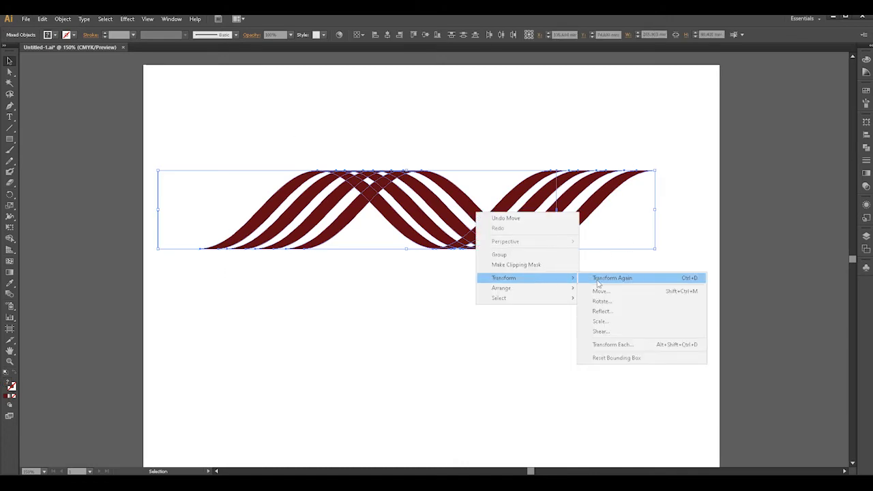
pyautogui.click(616, 315)
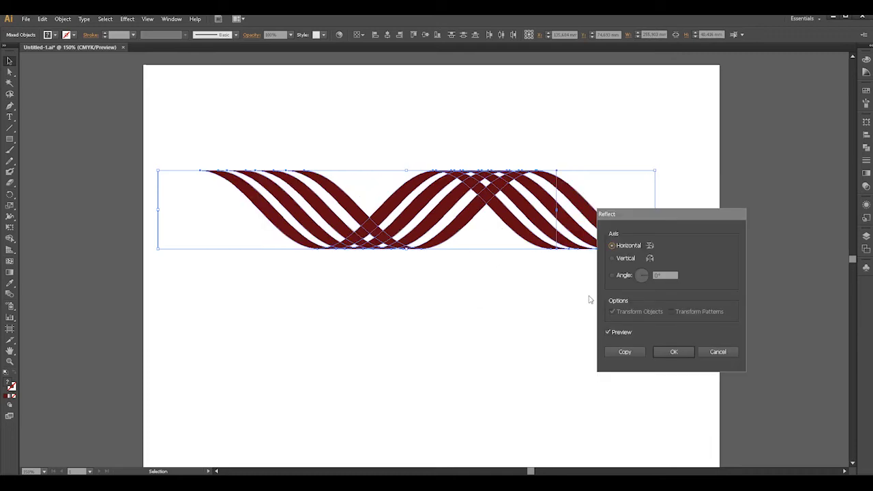
pyautogui.click(623, 352)
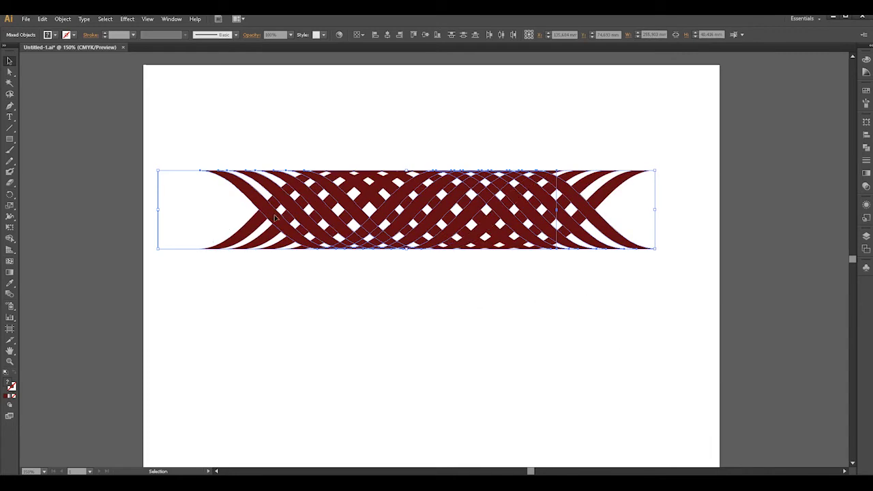
# Place the reflected copy just below the original wave and shift it slightly right into horizontal alignment.
pyautogui.moveTo(383, 218); pyautogui.dragTo(383, 303)
pyautogui.press('Right')
pyautogui.press('Right')
pyautogui.press('Right')
pyautogui.press('Right')
pyautogui.press('Right')
pyautogui.press('Right')
pyautogui.press('Right')
pyautogui.press('Right')
pyautogui.press('Right')
pyautogui.press('Right')
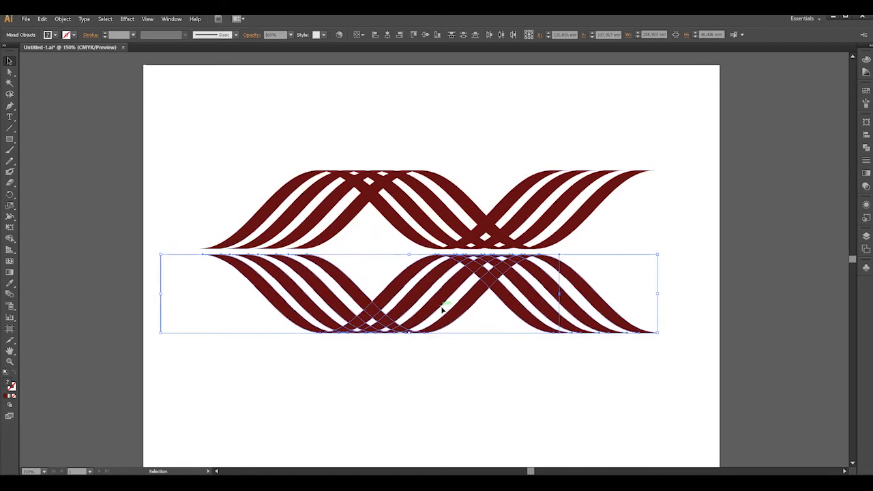
pyautogui.press('Right')
pyautogui.press('Right')
pyautogui.press('Right')
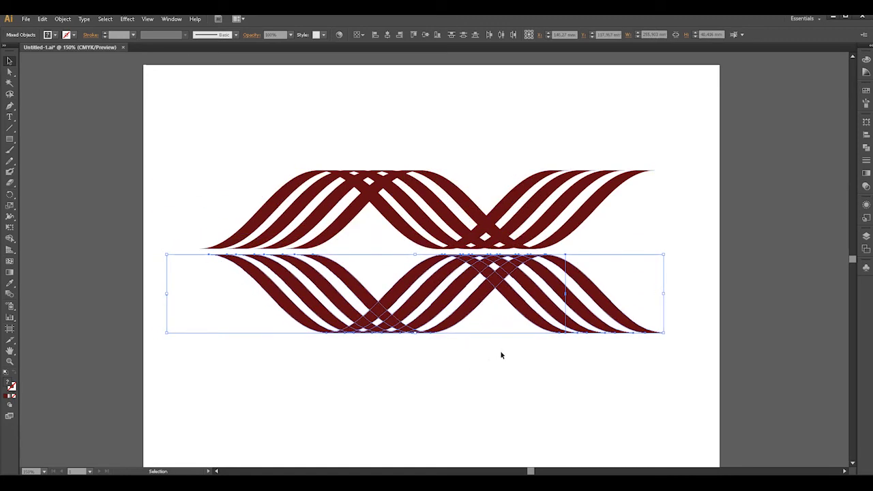
pyautogui.press('Left')
pyautogui.press('Left')
pyautogui.press('Left')
pyautogui.click(489, 350)
# Nudge the reflected wave further down to widen the gap below the original.
pyautogui.moveTo(649, 372); pyautogui.dragTo(278, 257)
pyautogui.press('Down')
pyautogui.press('Down')
pyautogui.press('Down')
pyautogui.press('Down')
pyautogui.press('Down')
pyautogui.press('Down')
pyautogui.press('Down')
pyautogui.press('Down')
pyautogui.press('Down')
pyautogui.press('Down')
pyautogui.press('Down')
pyautogui.press('Down')
pyautogui.press('Down')
pyautogui.press('Down')
pyautogui.press('Down')
pyautogui.press('Down')
pyautogui.press('Down')
pyautogui.press('Down')
pyautogui.press('Down')
pyautogui.press('Down')
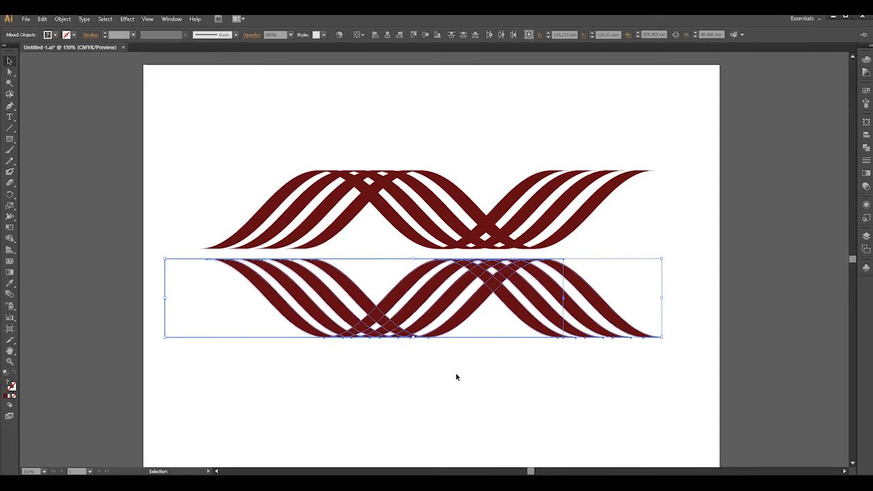
pyautogui.press('Down')
pyautogui.press('Down')
pyautogui.press('Down')
pyautogui.press('Down')
pyautogui.click(658, 387)
pyautogui.moveTo(647, 384); pyautogui.dragTo(196, 267)
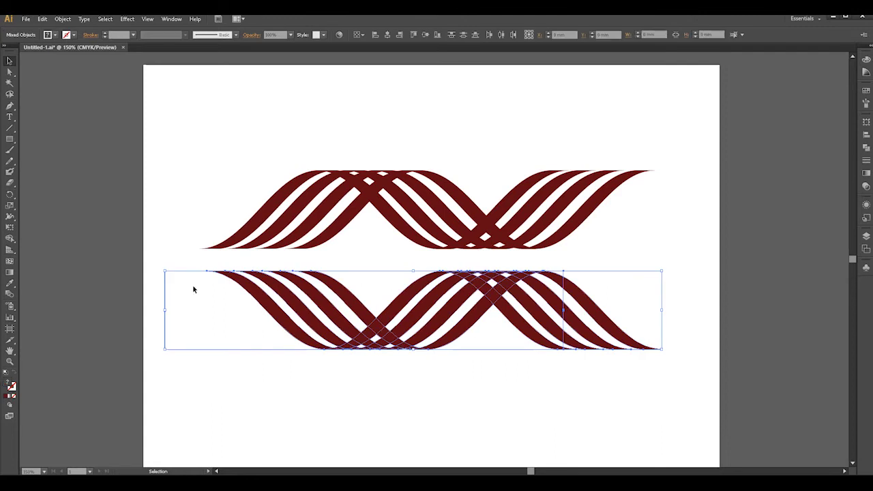
pyautogui.moveTo(660, 389); pyautogui.dragTo(196, 278)
pyautogui.click(232, 199)
# Draw a rectangle about 267 × 96 mm over the reflected wave and fill it with the White, Black linear gradient.
pyautogui.click(10, 139)
pyautogui.moveTo(175, 259); pyautogui.dragTo(692, 447)
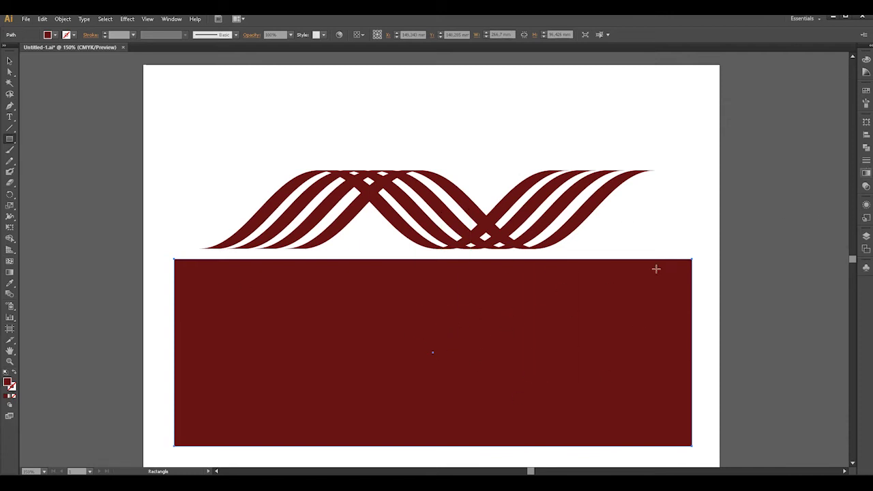
pyautogui.click(865, 173)
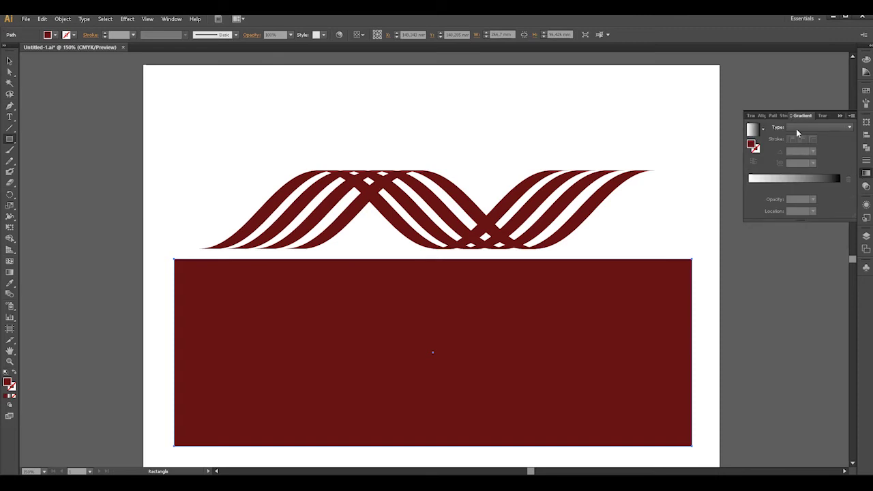
pyautogui.click(764, 129)
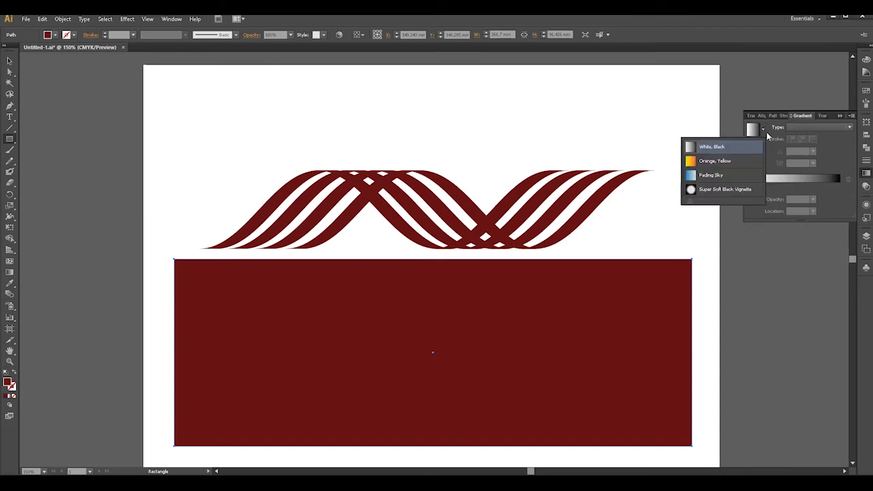
pyautogui.click(712, 148)
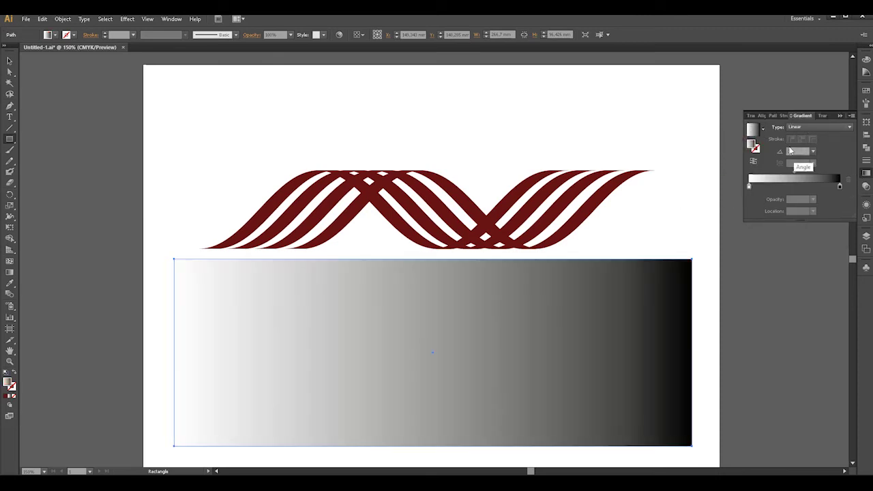
pyautogui.click(851, 116)
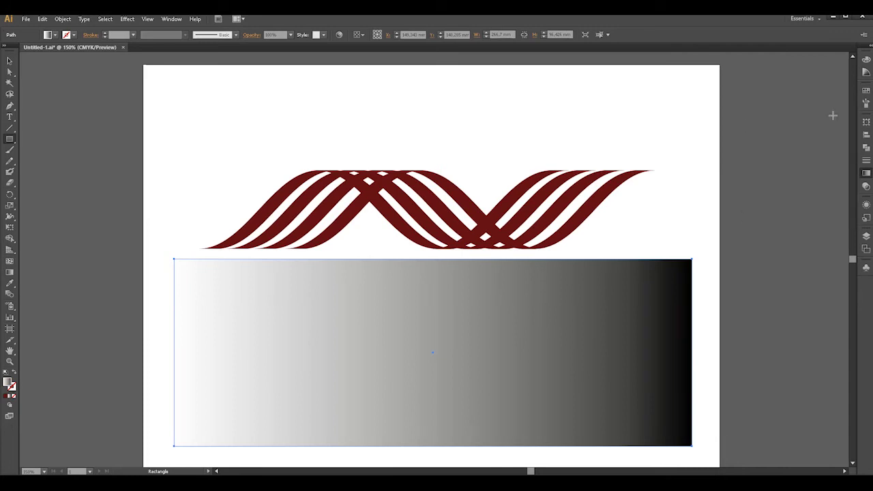
# Redirect the rectangle's gradient vertically, from white at its upper edge to black at its lower edge.
pyautogui.click(9, 273)
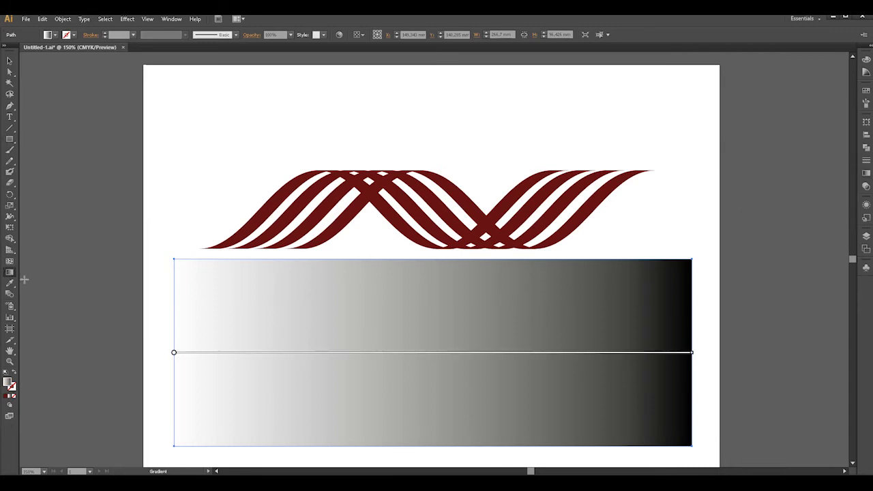
pyautogui.moveTo(433, 304); pyautogui.dragTo(431, 419)
pyautogui.moveTo(450, 274); pyautogui.dragTo(452, 432)
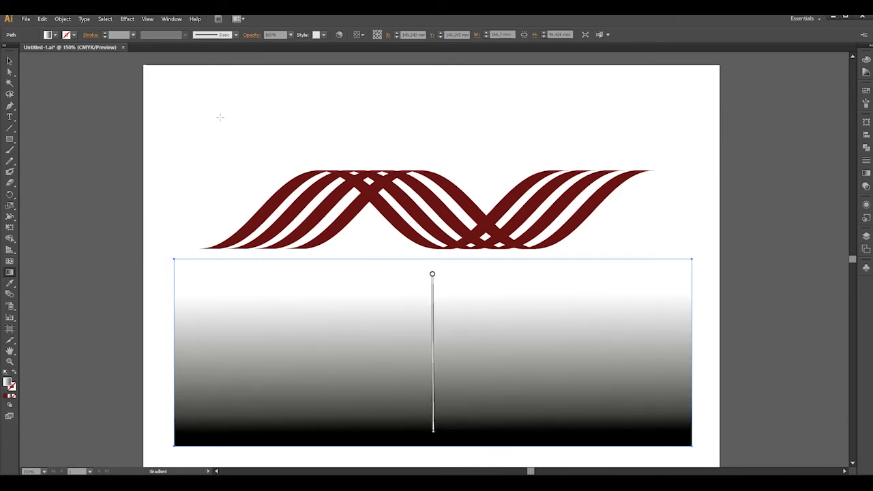
# Make an opacity mask from the gradient rectangle and the reflected wave beneath it.
pyautogui.click(8, 61)
pyautogui.moveTo(710, 295); pyautogui.dragTo(156, 466)
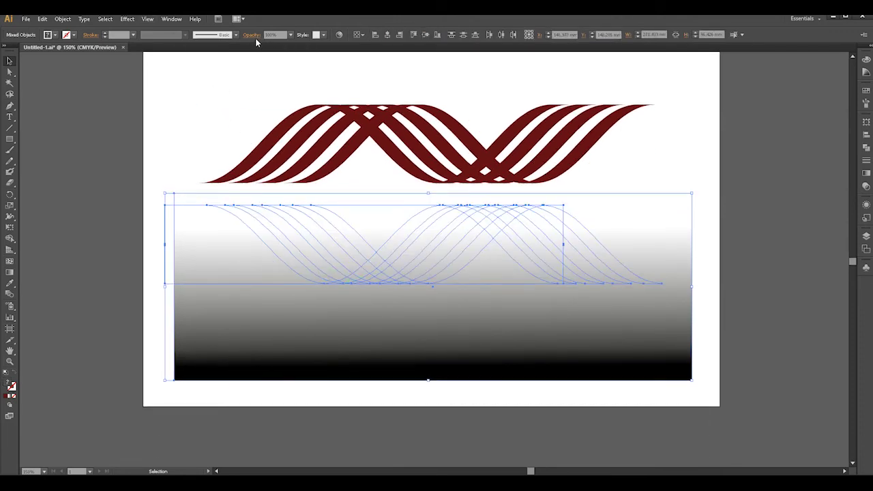
pyautogui.click(251, 35)
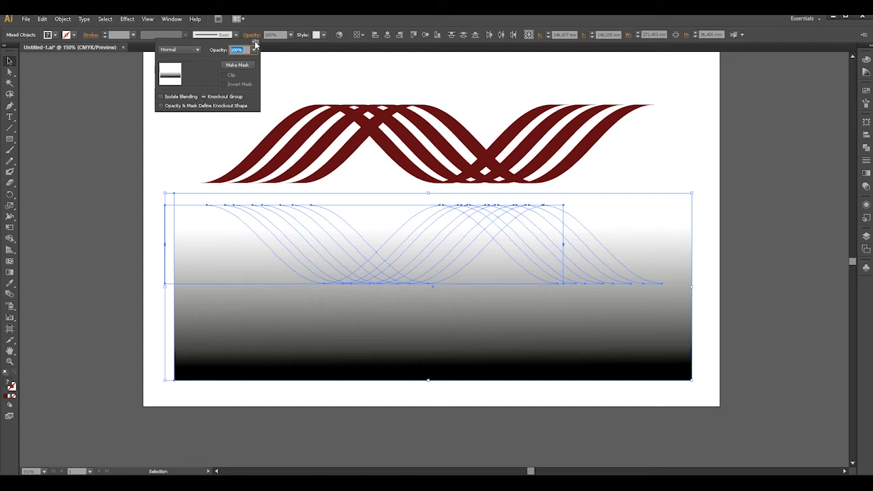
pyautogui.click(255, 42)
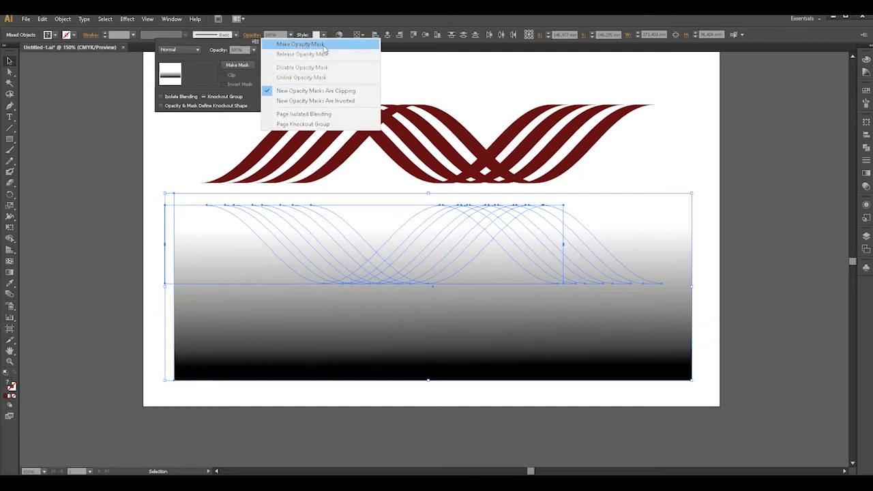
pyautogui.click(301, 43)
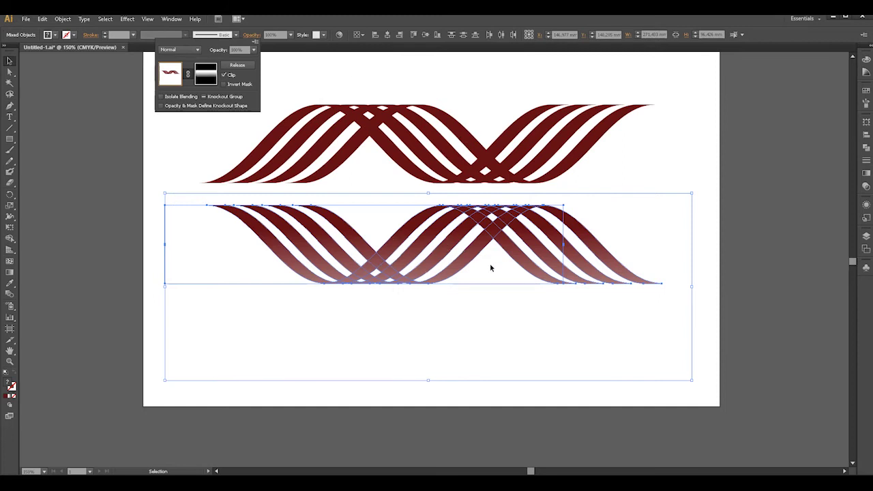
# Lower the masked reflection's opacity gradually to 30%.
pyautogui.click(253, 50)
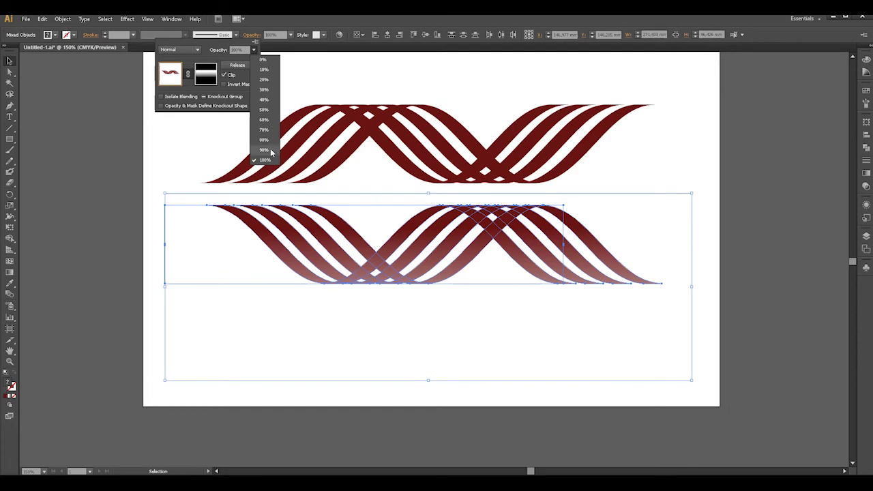
pyautogui.click(271, 150)
pyautogui.click(253, 50)
pyautogui.click(267, 117)
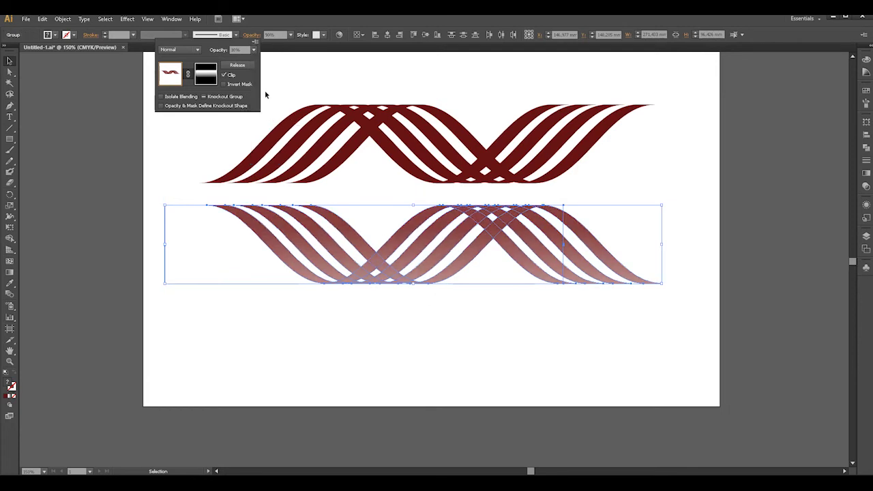
pyautogui.click(254, 50)
pyautogui.click(264, 119)
pyautogui.click(253, 50)
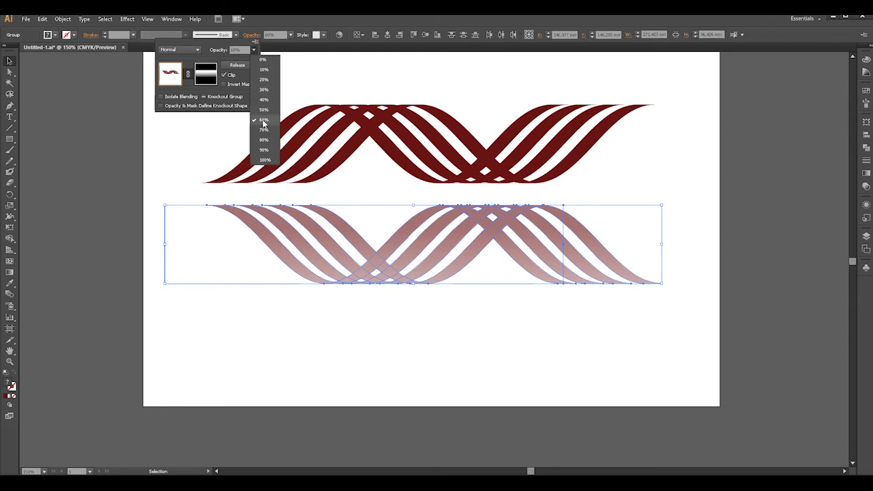
pyautogui.click(265, 100)
pyautogui.click(253, 50)
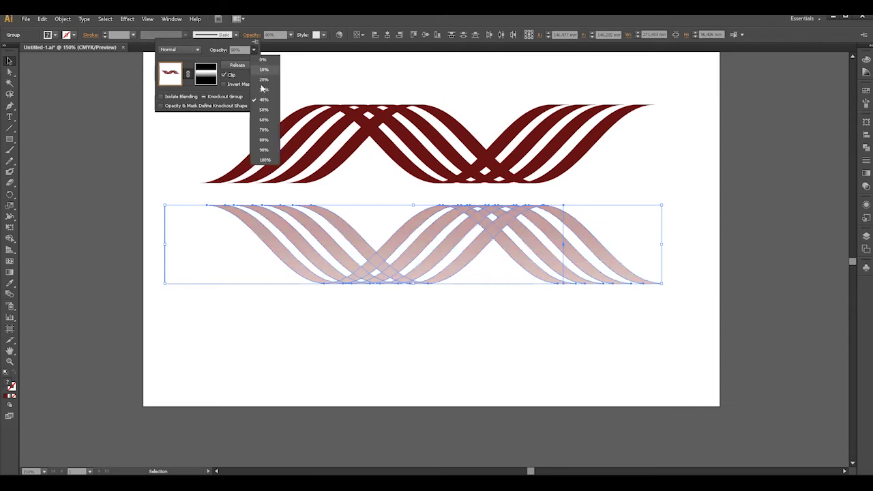
pyautogui.click(265, 93)
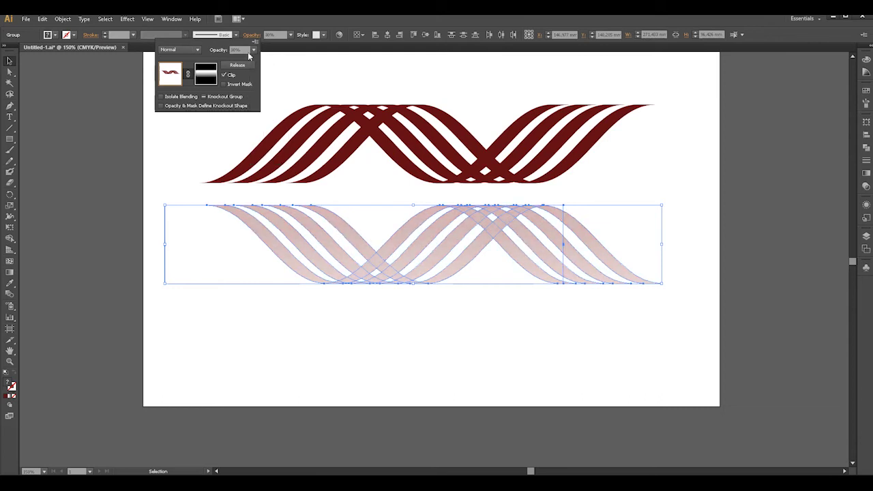
# Move the faded reflection up until its upper edge meets the original wave's lower edge.
pyautogui.click(10, 62)
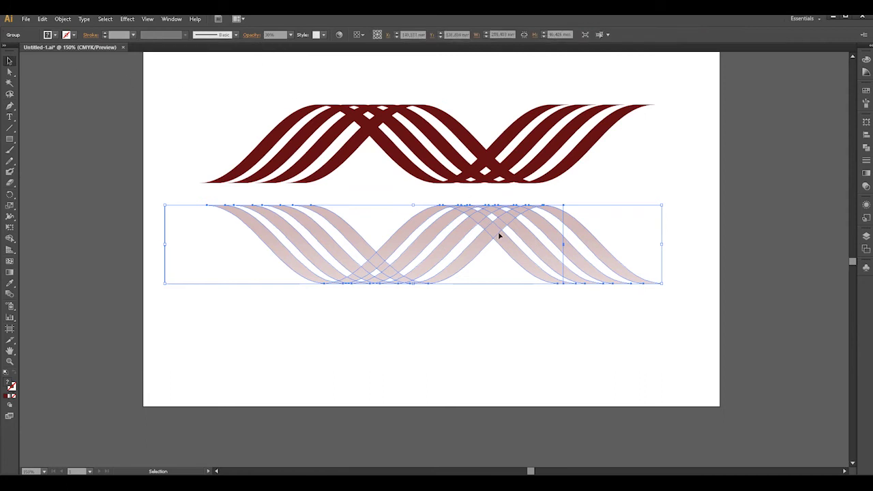
pyautogui.moveTo(496, 236); pyautogui.dragTo(493, 216)
pyautogui.click(521, 318)
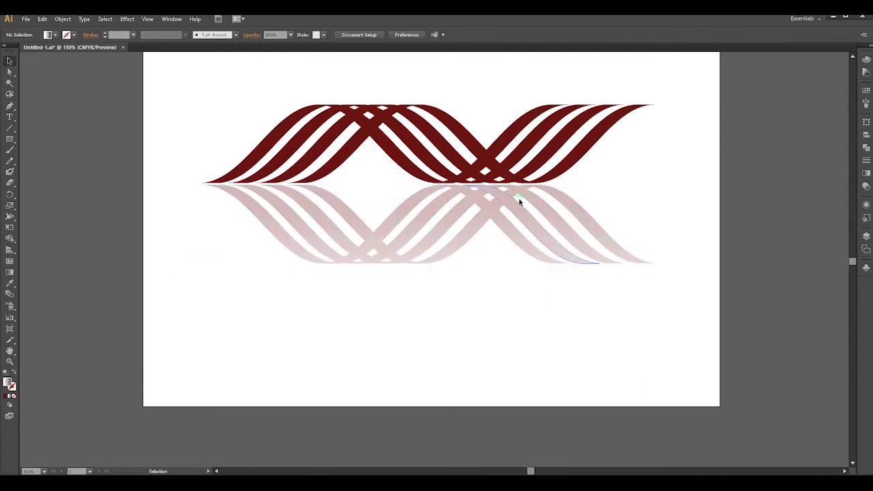
pyautogui.click(526, 199)
pyautogui.press('Up')
pyautogui.press('Up')
pyautogui.press('Up')
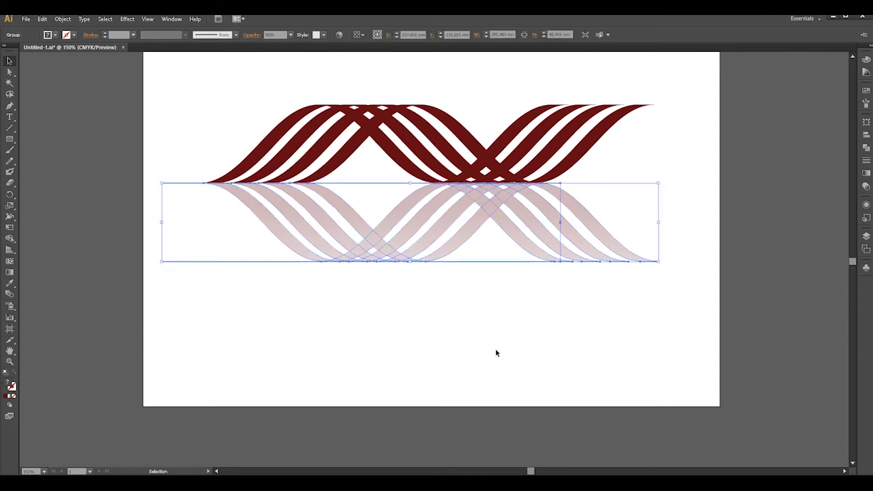
pyautogui.click(526, 359)
# Nudge the reflection slightly left to line its strands up with the original wave.
pyautogui.click(571, 226)
pyautogui.press('Left')
pyautogui.press('Left')
pyautogui.click(552, 322)
pyautogui.click(276, 232)
pyautogui.press('Left')
pyautogui.press('Left')
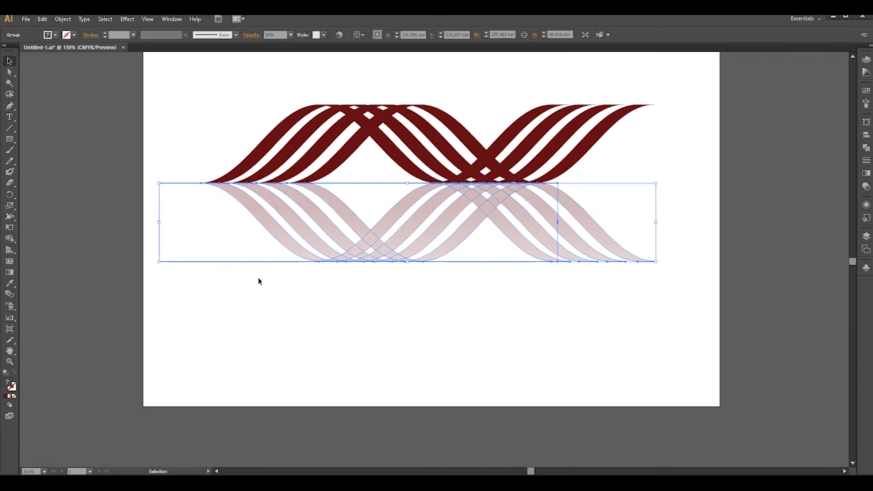
pyautogui.click(255, 281)
# Fine-tune the reflection's horizontal alignment with the original wave at close range.
pyautogui.hotkey('ctrl', '+')
pyautogui.hotkey('ctrl', '+')
pyautogui.press('space')
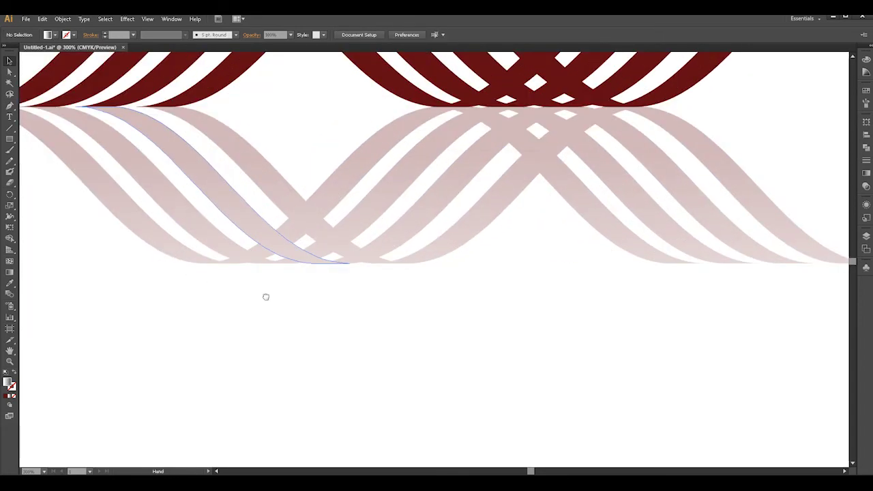
pyautogui.moveTo(184, 277); pyautogui.dragTo(403, 339)
pyautogui.click(380, 230)
pyautogui.press('Left')
pyautogui.press('Left')
pyautogui.press('Left')
pyautogui.click(382, 332)
pyautogui.click(351, 275)
pyautogui.press('Right')
pyautogui.click(352, 345)
pyautogui.hotkey('ctrl', '1')
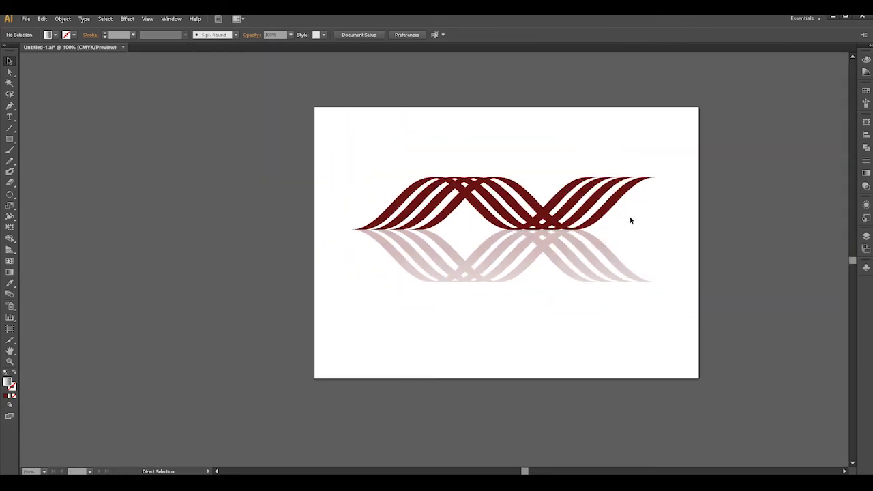
# Draw an ellipse about 29 × 25 mm and place it under the wave's first arch, overlapping the reflection.
pyautogui.hotkey('ctrl', '+')
pyautogui.moveTo(763, 215); pyautogui.dragTo(701, 229)
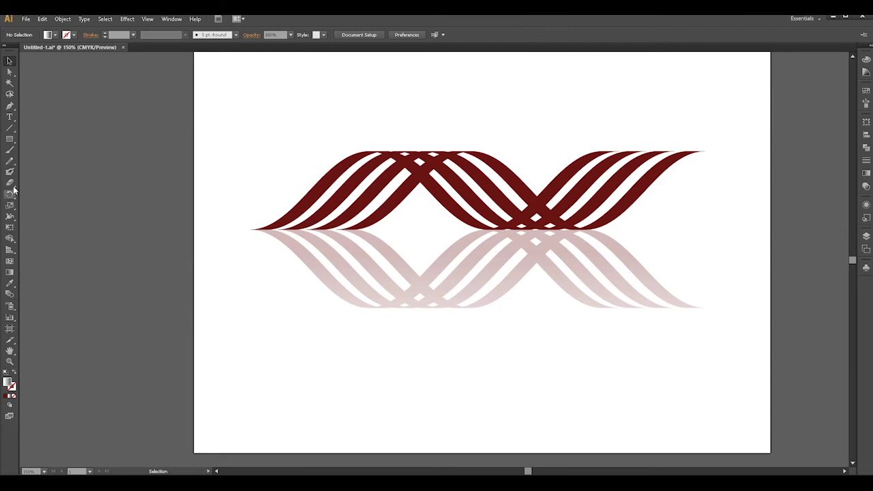
pyautogui.click(10, 139)
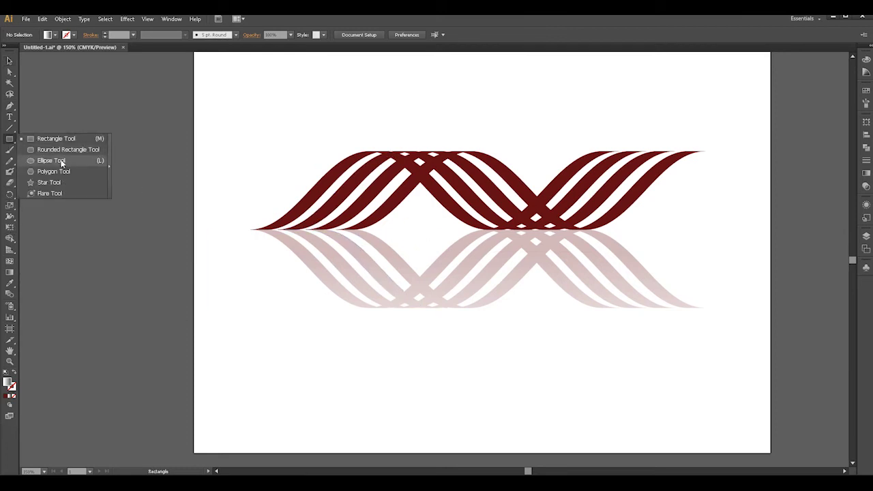
pyautogui.click(61, 161)
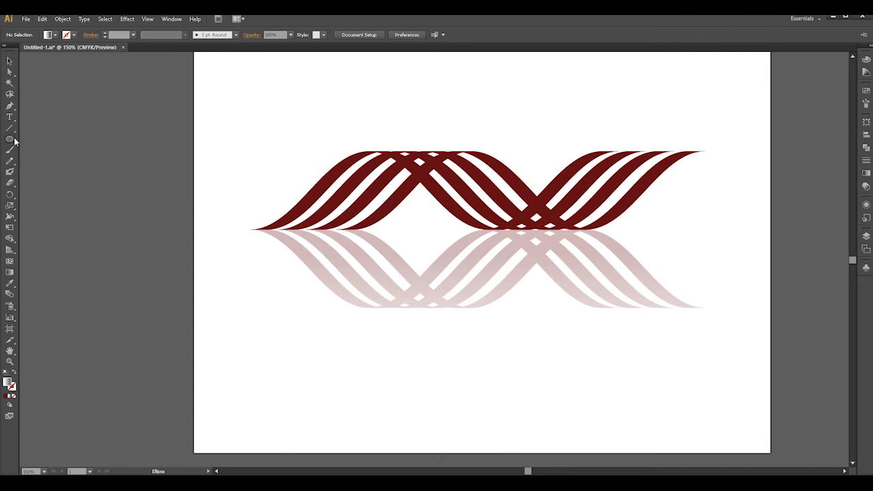
pyautogui.moveTo(14, 140); pyautogui.dragTo(70, 163)
pyautogui.moveTo(395, 212); pyautogui.dragTo(451, 260)
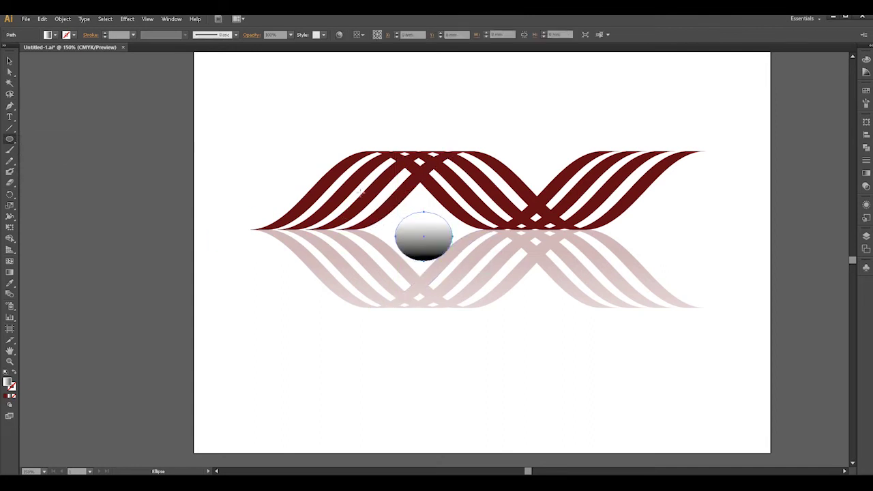
pyautogui.click(9, 60)
pyautogui.moveTo(415, 226); pyautogui.dragTo(411, 217)
pyautogui.press('Down')
pyautogui.press('Down')
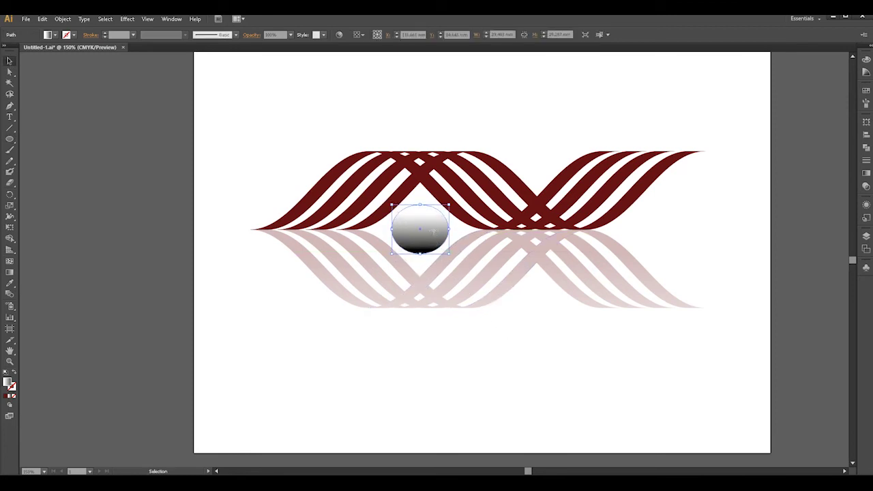
# Change the ellipse's gradient to Radial and shift its midpoint toward the white stop for a small central highlight.
pyautogui.click(866, 174)
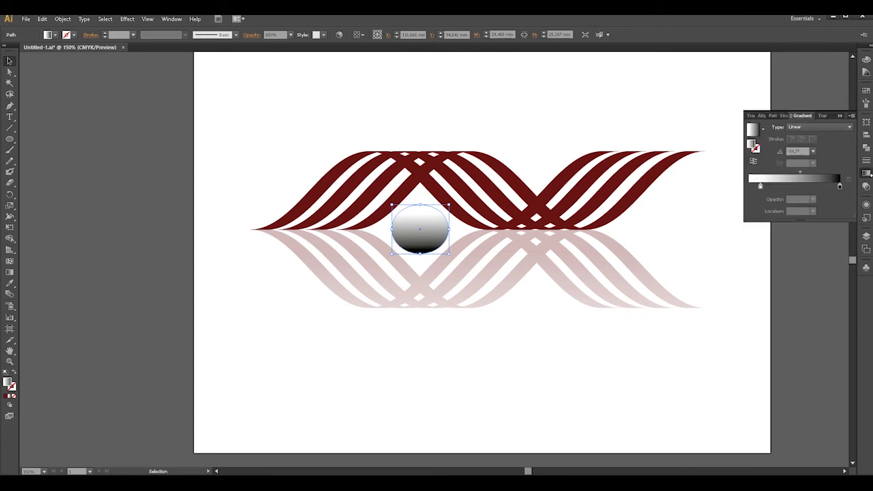
pyautogui.click(829, 127)
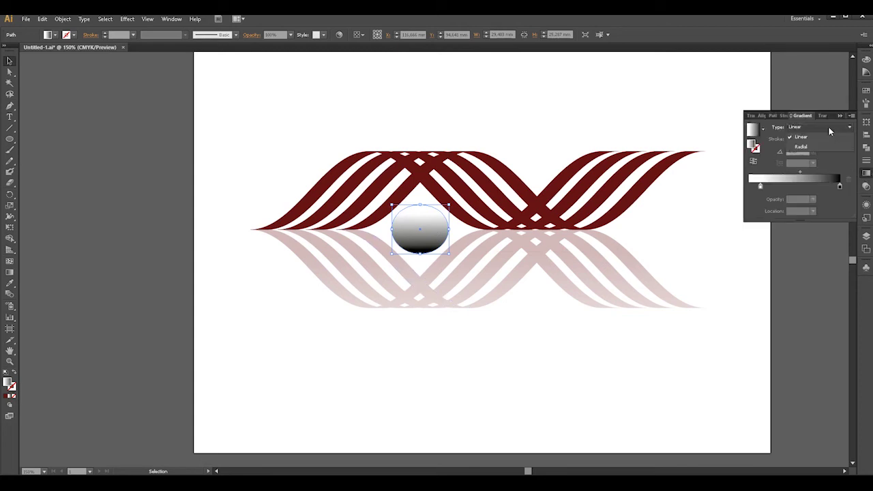
pyautogui.click(812, 147)
pyautogui.moveTo(801, 176); pyautogui.dragTo(771, 176)
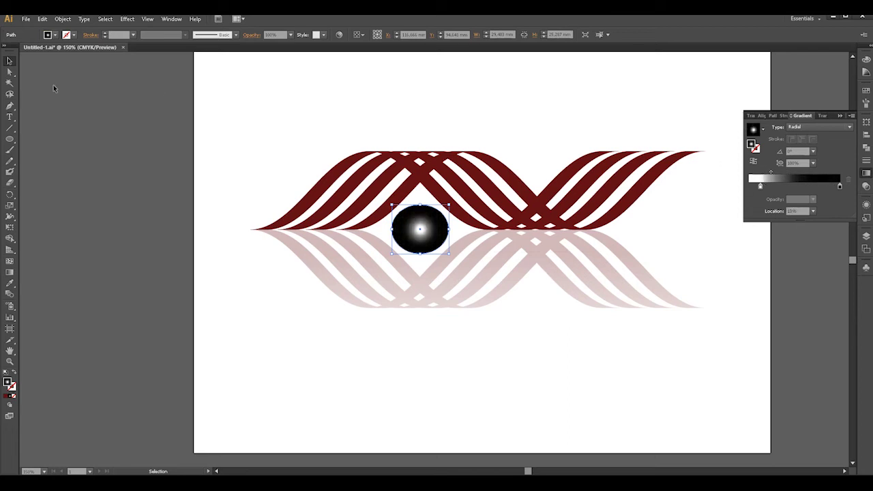
pyautogui.click(9, 72)
pyautogui.click(621, 91)
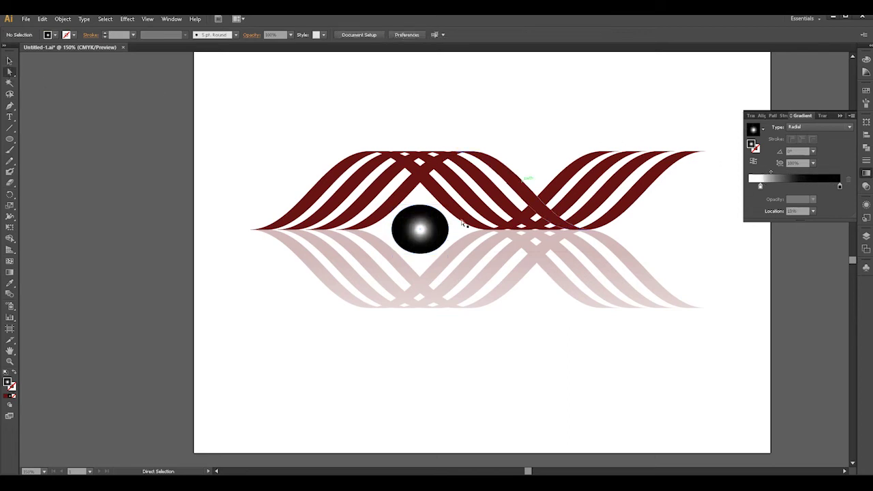
pyautogui.click(840, 116)
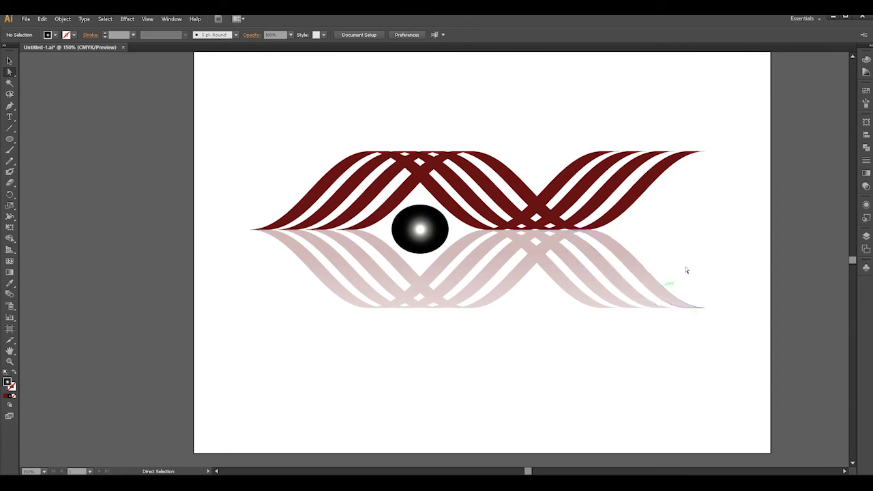
# Directly select the points of the wave, ellipse and reflection together and nudge them left toward the artboard edge.
pyautogui.moveTo(239, 143); pyautogui.dragTo(729, 321)
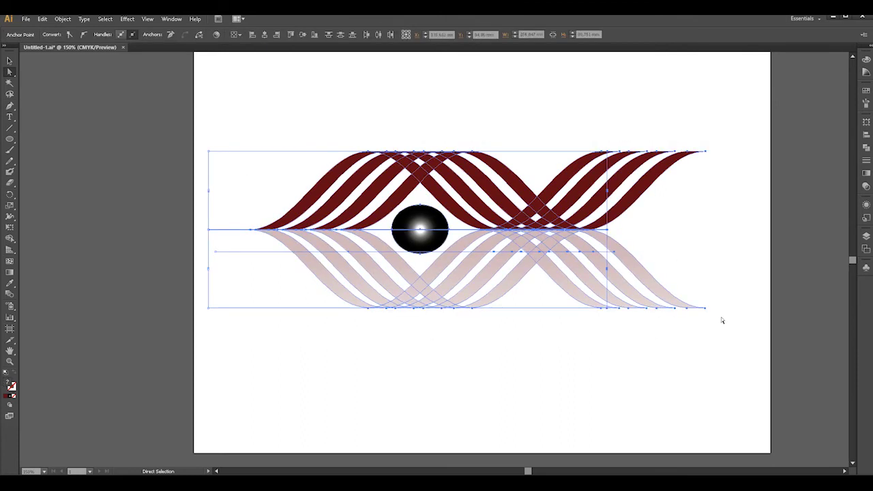
pyautogui.press('Left')
pyautogui.press('Left')
pyautogui.press('Left')
pyautogui.press('Left')
pyautogui.press('Left')
pyautogui.press('Left')
pyautogui.press('Left')
pyautogui.press('Left')
pyautogui.press('Left')
pyautogui.press('Left')
pyautogui.press('Left')
pyautogui.press('Left')
pyautogui.press('Left')
pyautogui.press('Left')
pyautogui.press('Left')
pyautogui.press('Left')
pyautogui.press('Left')
pyautogui.press('Left')
pyautogui.press('Left')
pyautogui.press('Left')
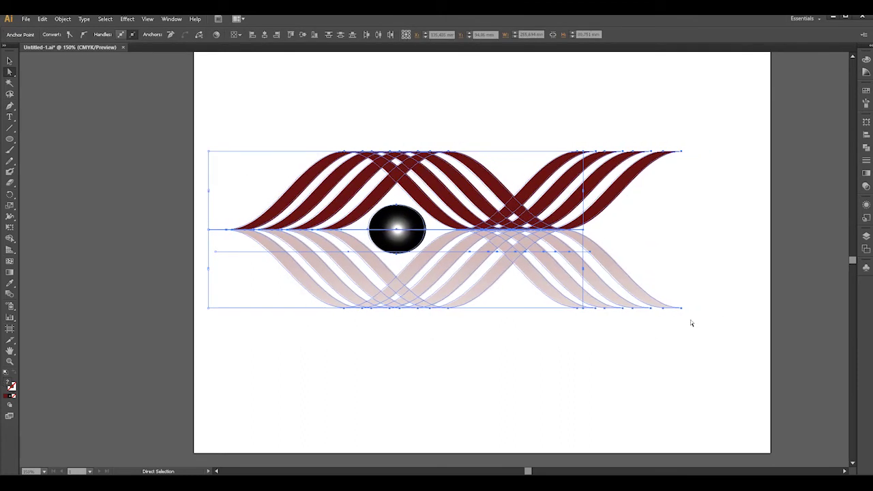
pyautogui.press('Left')
pyautogui.press('Left')
pyautogui.press('Left')
pyautogui.press('Left')
pyautogui.press('Left')
pyautogui.press('Left')
pyautogui.press('Left')
pyautogui.press('Left')
pyautogui.press('Left')
pyautogui.press('Left')
pyautogui.press('Left')
pyautogui.press('Left')
pyautogui.press('Left')
pyautogui.press('Left')
pyautogui.press('Left')
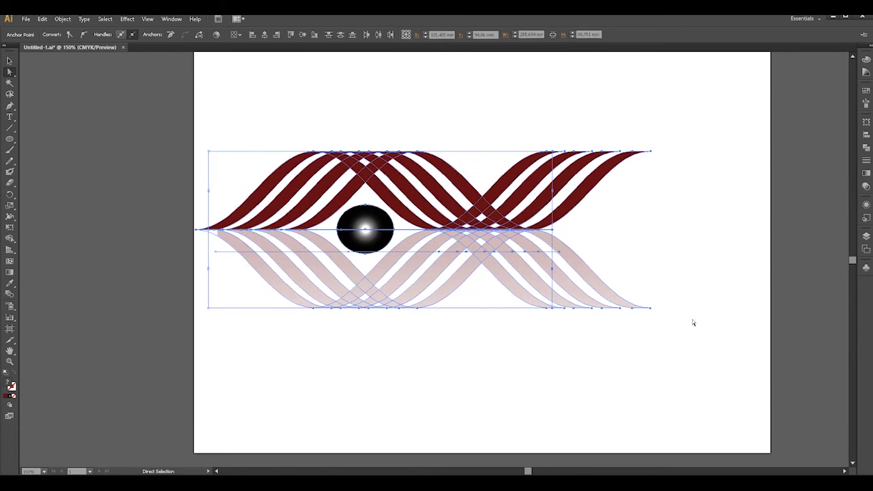
pyautogui.click(743, 190)
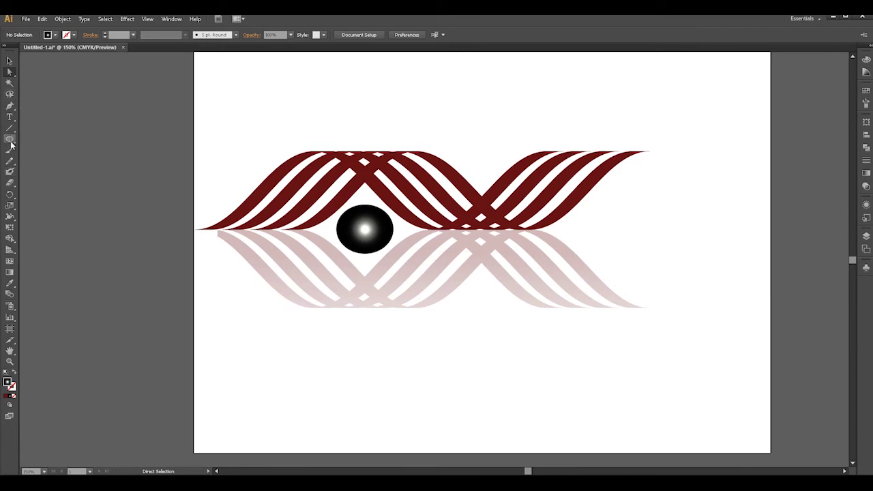
# Add the text MOLAVAY beside the wave's last upstroke and enlarge it to about 64 × 26 mm.
pyautogui.click(10, 117)
pyautogui.click(573, 218)
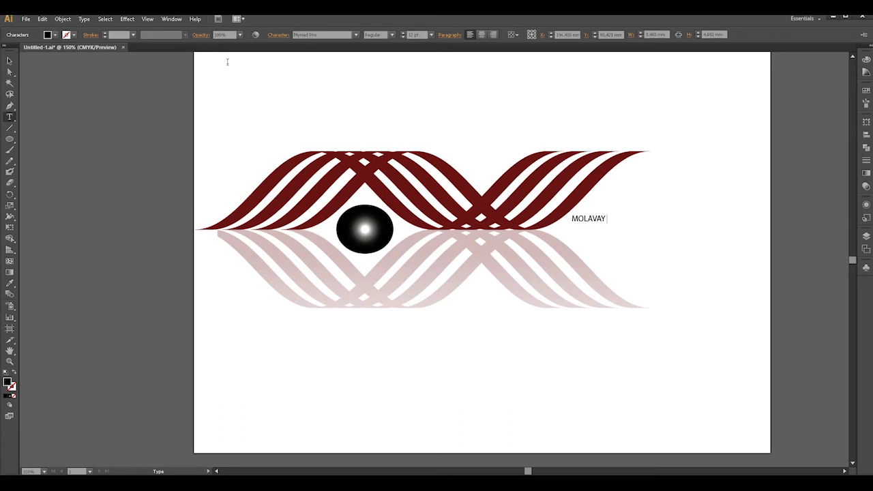
pyautogui.click(10, 60)
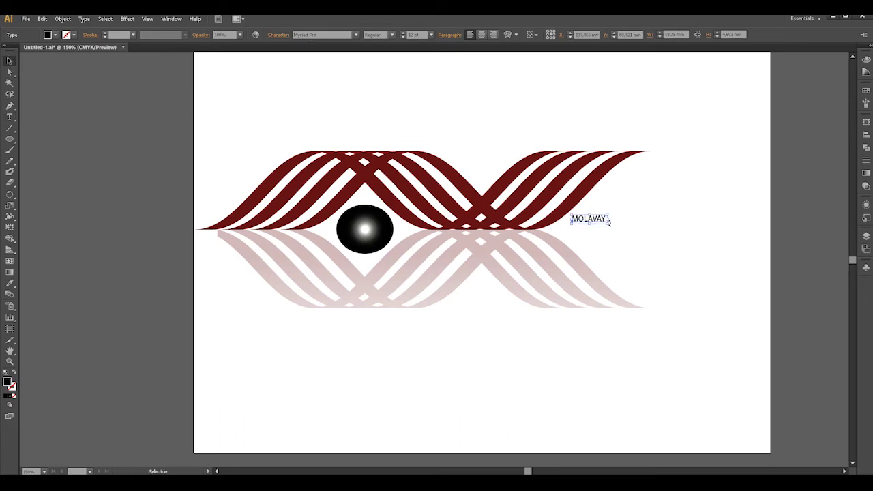
pyautogui.moveTo(611, 226); pyautogui.dragTo(656, 253)
pyautogui.moveTo(677, 253)
pyautogui.mouseDown()
pyautogui.moveTo(695, 264)
pyautogui.moveTo(674, 244)
pyautogui.mouseUp()
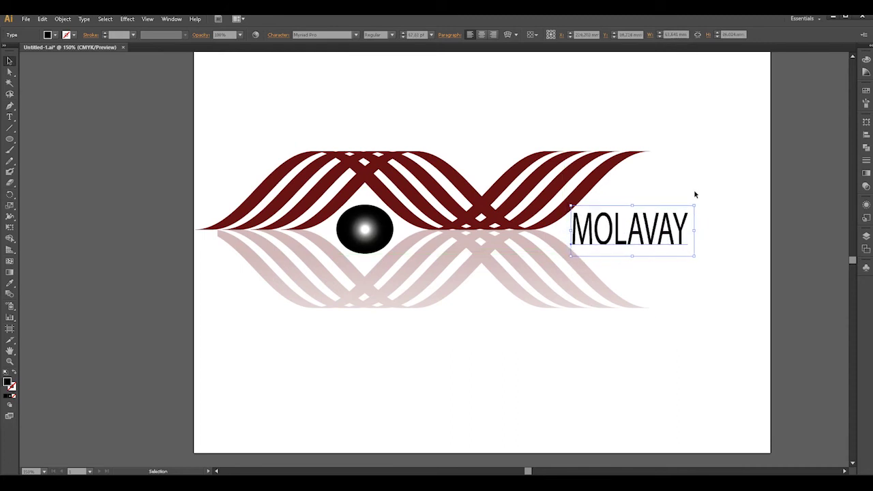
pyautogui.click(712, 264)
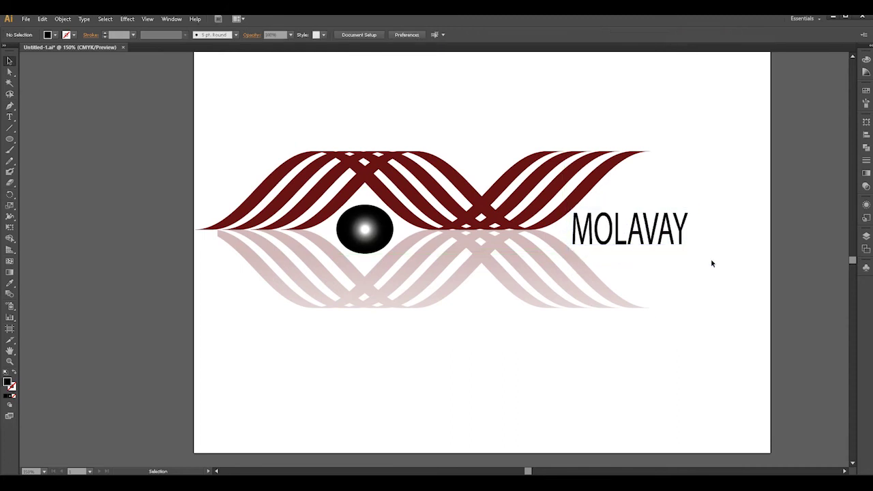
# Nudge the MOLAVAY text slightly left, closer to the wave.
pyautogui.click(660, 238)
pyautogui.press('Left')
pyautogui.press('Left')
pyautogui.press('Left')
pyautogui.press('Left')
pyautogui.press('Left')
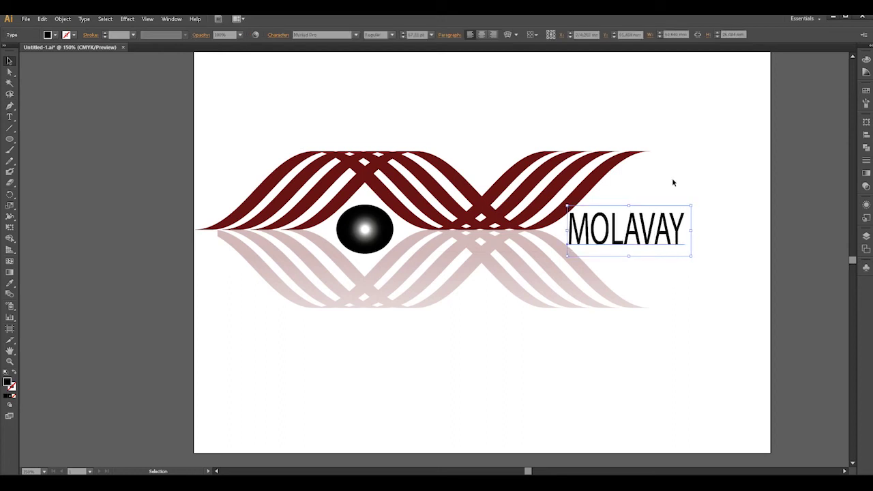
pyautogui.click(676, 166)
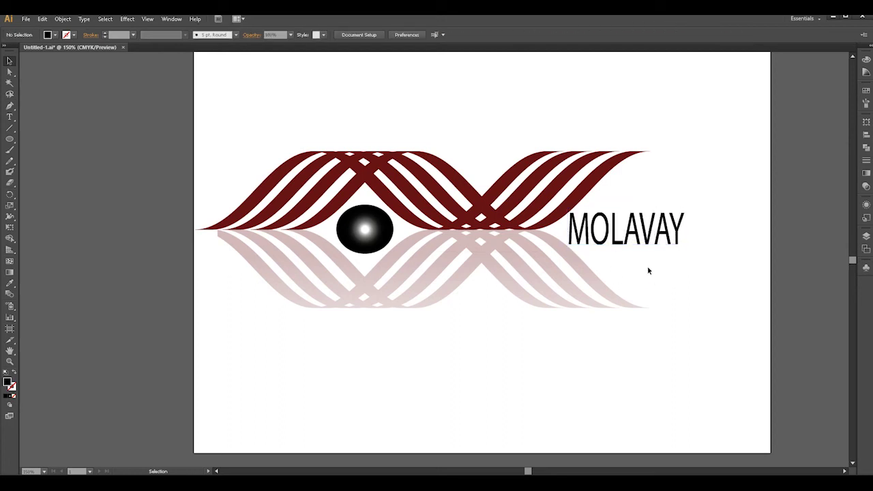
pyautogui.click(624, 236)
pyautogui.click(655, 179)
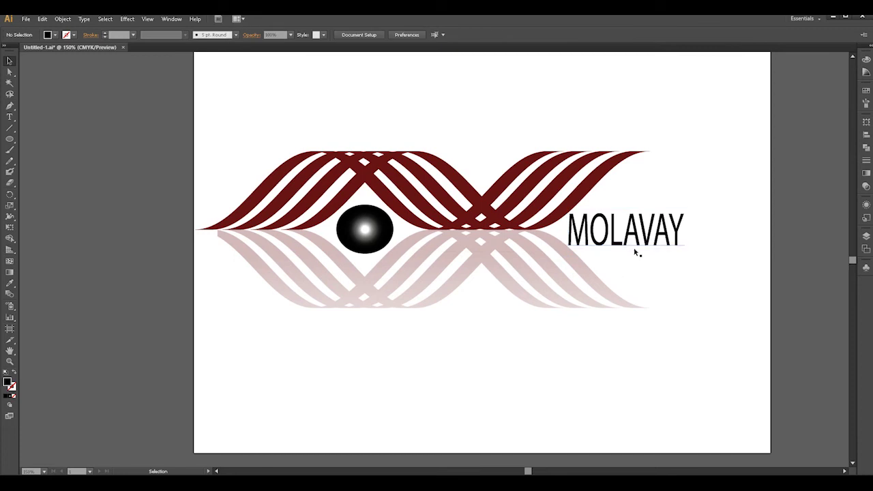
# Change the font of the whole MOLAVAY text to Ink Free.
pyautogui.doubleClick(655, 235)
pyautogui.hotkey('ctrl', 'a')
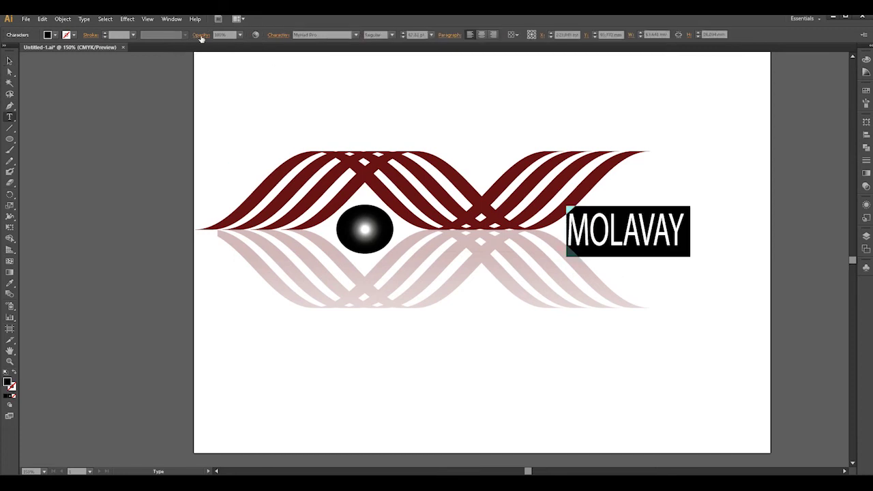
pyautogui.click(315, 34)
pyautogui.scroll(2, 332, 52)
pyautogui.scroll(1, 326, 36)
pyautogui.scroll(1, 326, 35)
pyautogui.scroll(1, 326, 34)
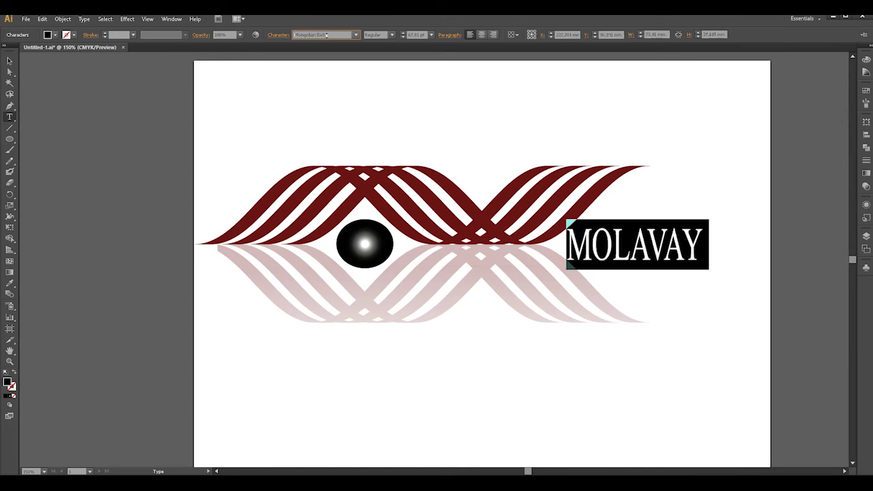
pyautogui.scroll(5, 326, 35)
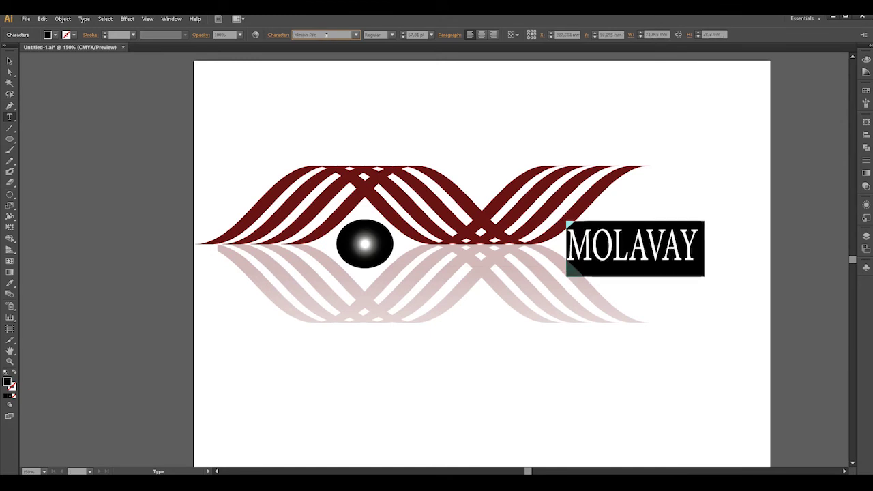
pyautogui.scroll(4, 327, 35)
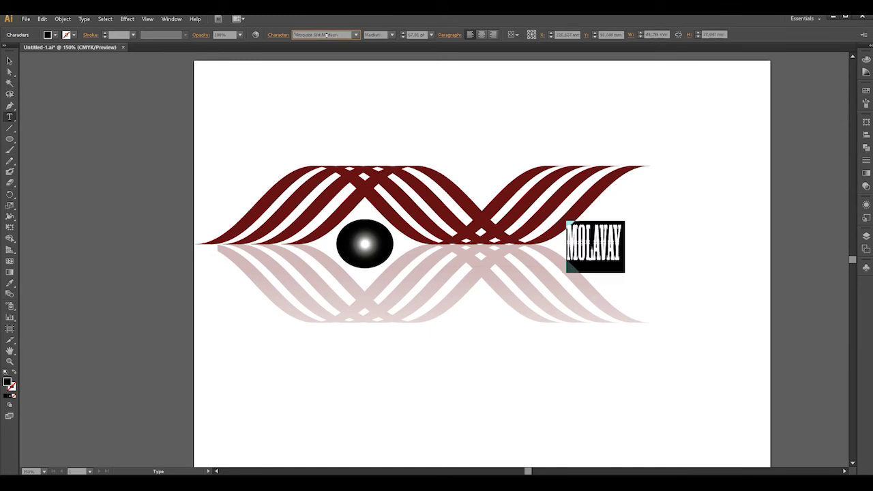
pyautogui.scroll(4, 327, 35)
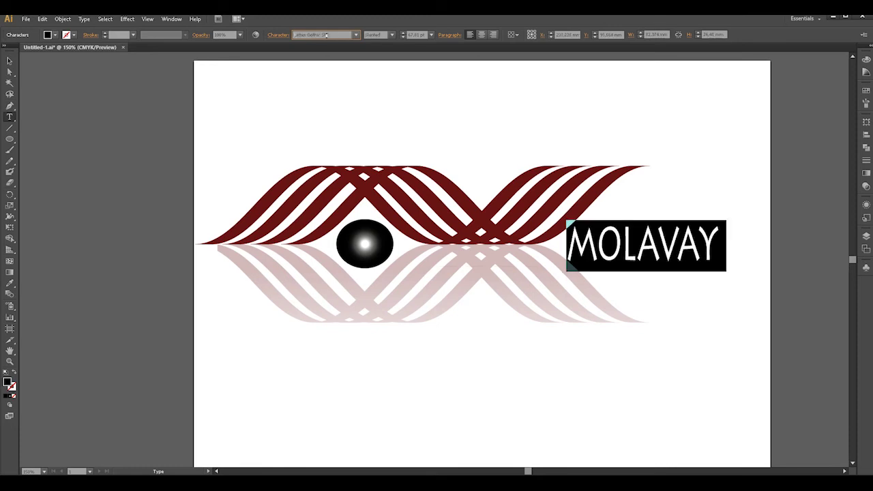
pyautogui.scroll(1, 327, 35)
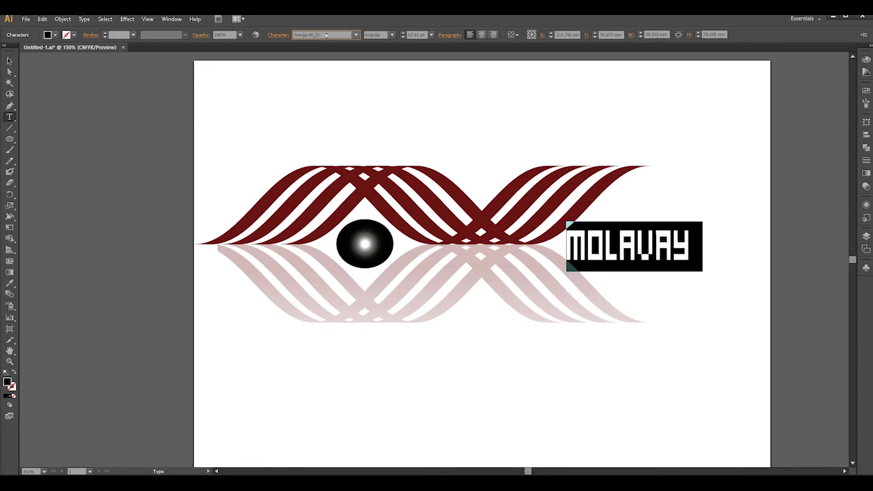
pyautogui.scroll(1, 326, 35)
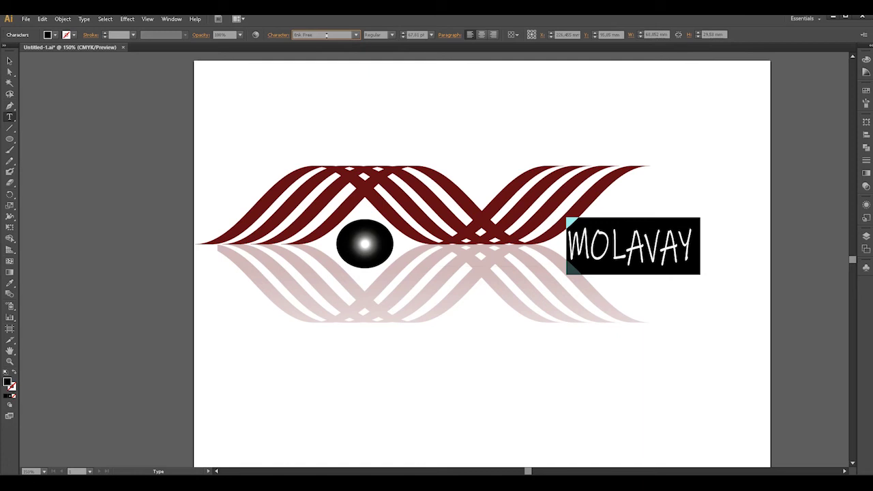
pyautogui.click(10, 61)
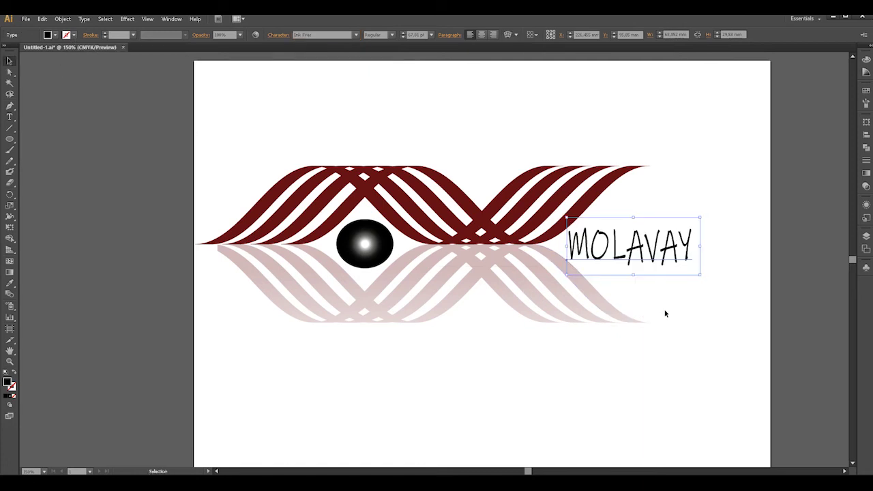
pyautogui.click(726, 344)
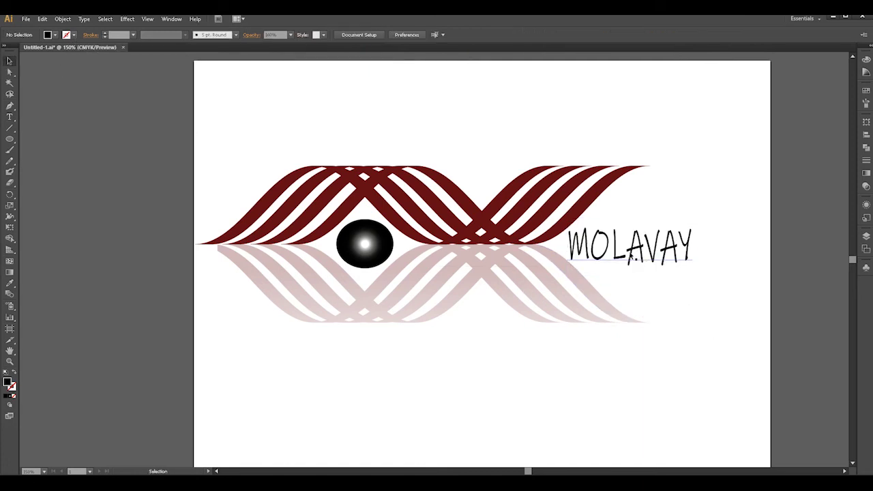
pyautogui.click(631, 256)
pyautogui.click(665, 344)
pyautogui.click(616, 249)
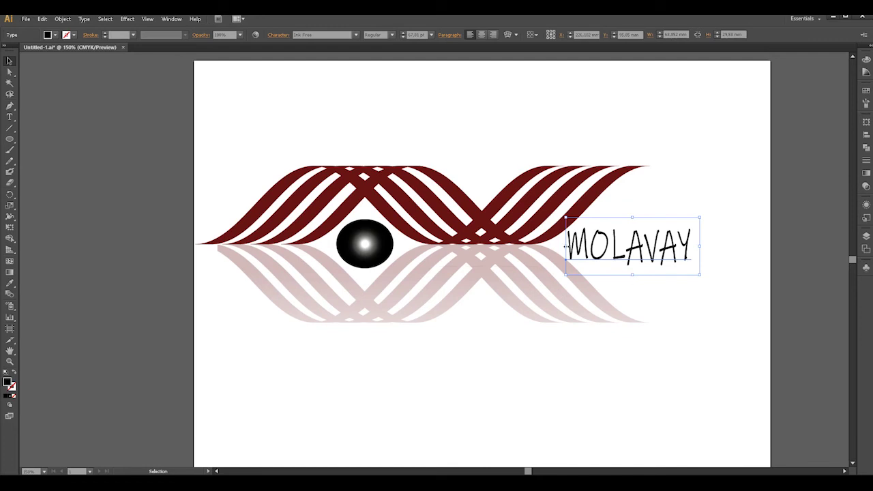
pyautogui.moveTo(565, 247); pyautogui.dragTo(545, 289)
pyautogui.hotkey('ctrl', 'z')
pyautogui.click(706, 255)
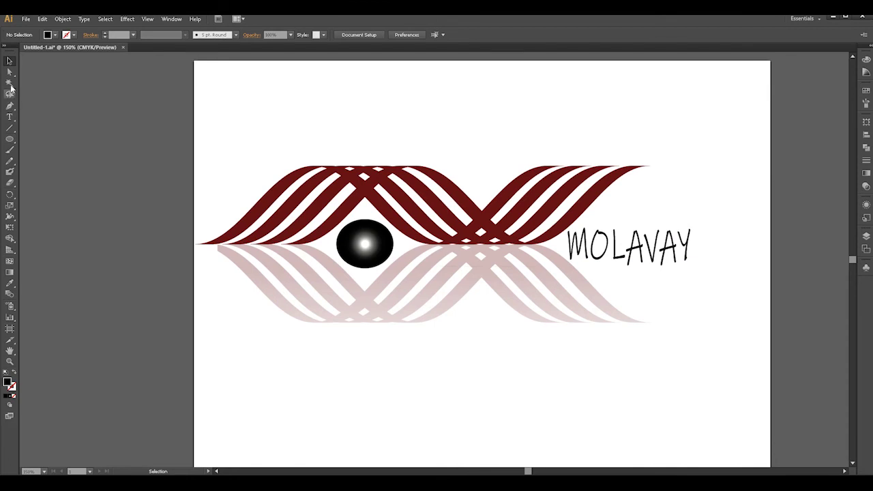
pyautogui.click(9, 128)
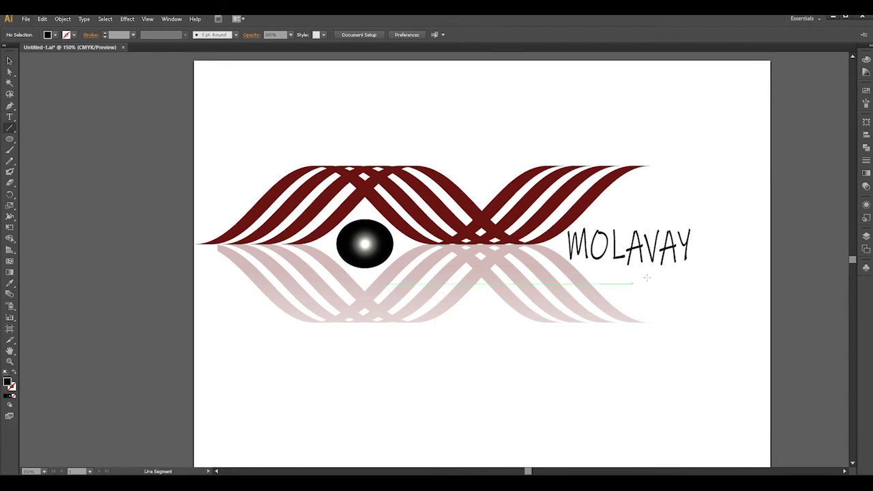
pyautogui.moveTo(552, 256); pyautogui.dragTo(705, 264)
pyautogui.hotkey('ctrl', 'z')
# Draw a black rounded rectangle bar about 94 × 9 mm directly beneath the MOLAVAY text.
pyautogui.click(10, 140)
pyautogui.moveTo(11, 140); pyautogui.dragTo(59, 153)
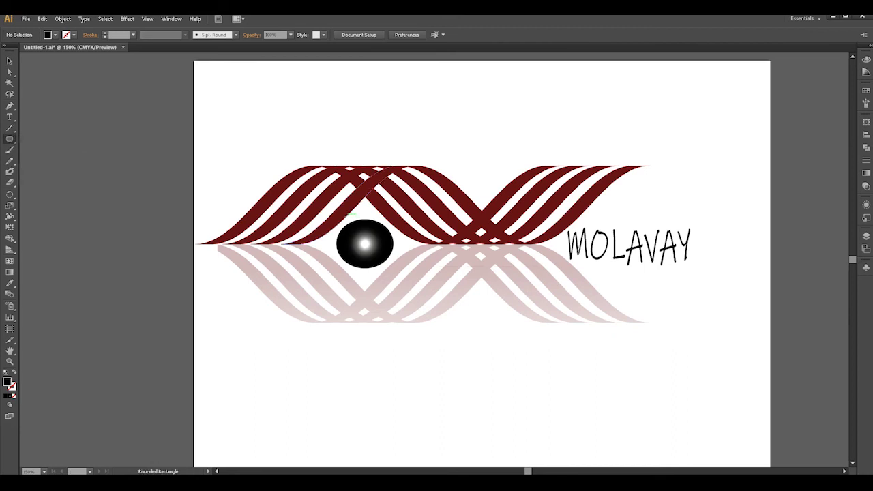
pyautogui.moveTo(733, 259); pyautogui.dragTo(551, 277)
pyautogui.click(7, 59)
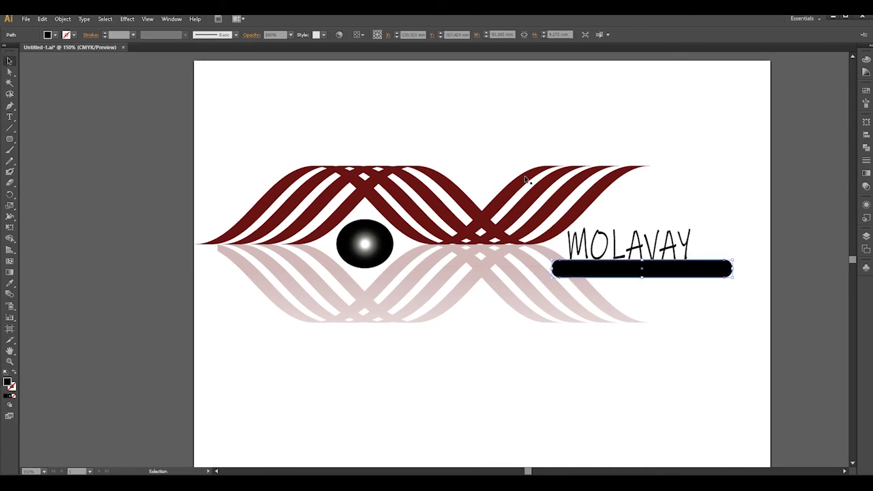
# Move the MOLAVAY text up and to the right, and raise the black bar beneath it to the wave's baseline.
pyautogui.click(636, 244)
pyautogui.moveTo(637, 244); pyautogui.dragTo(660, 222)
pyautogui.click(694, 283)
pyautogui.moveTo(683, 269); pyautogui.dragTo(684, 246)
pyautogui.click(711, 309)
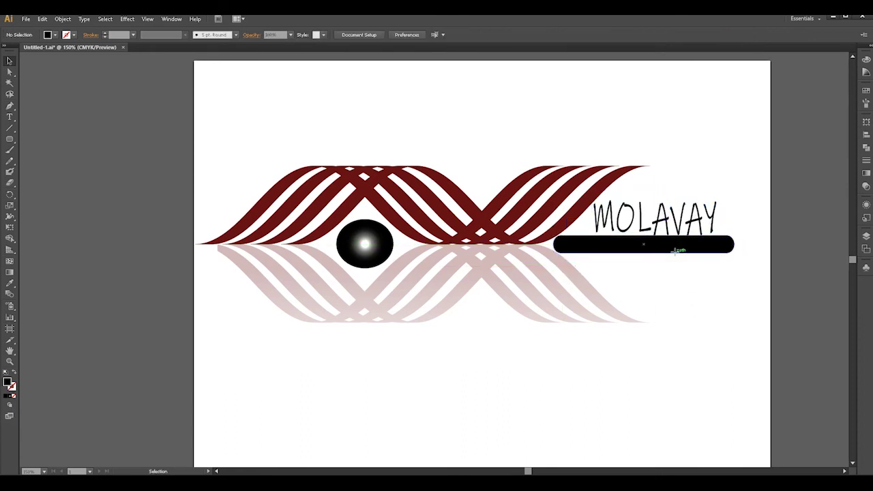
# Nudge the black bar slightly right and the MOLAVAY text slightly left.
pyautogui.click(676, 252)
pyautogui.press('Right')
pyautogui.press('Right')
pyautogui.press('Right')
pyautogui.press('Right')
pyautogui.press('Right')
pyautogui.click(712, 333)
pyautogui.click(645, 225)
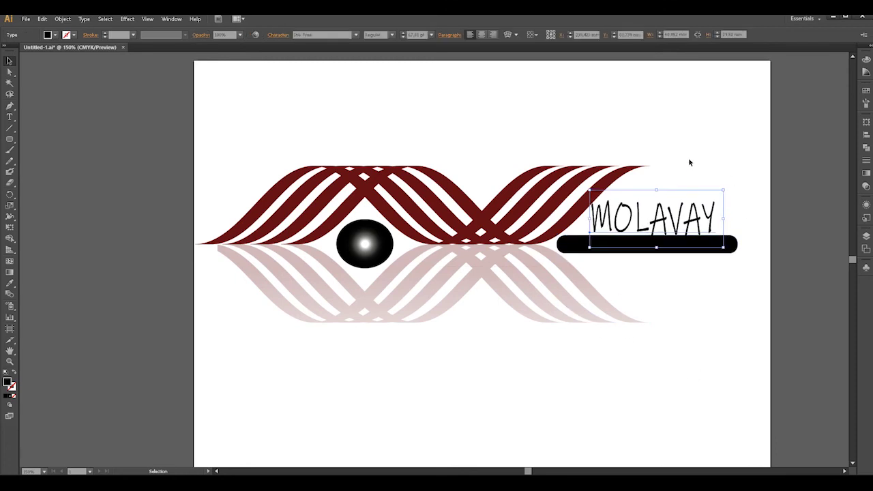
pyautogui.click(705, 273)
# Nudge the black bar up and back down beneath the MOLAVAY lettering.
pyautogui.click(666, 245)
pyautogui.press('Up')
pyautogui.click(696, 294)
pyautogui.click(673, 247)
pyautogui.moveTo(647, 249); pyautogui.dragTo(646, 247)
pyautogui.press('Down')
pyautogui.press('Down')
pyautogui.press('Down')
pyautogui.press('Down')
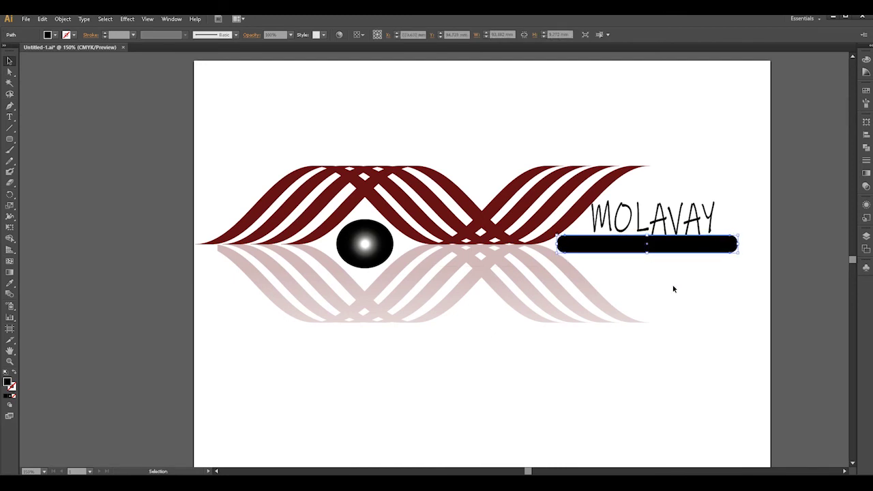
pyautogui.click(674, 272)
# Flatten the black bar into a thin underline by raising its lower edge toward the lettering.
pyautogui.click(656, 244)
pyautogui.moveTo(647, 252); pyautogui.dragTo(647, 239)
pyautogui.click(670, 277)
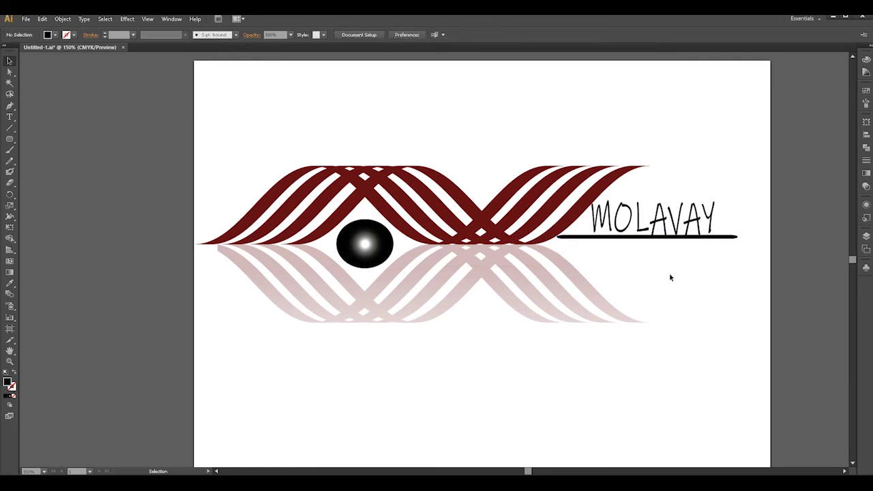
# Lower the underline to the wave's baseline and extend its left end toward the wave's last upstroke.
pyautogui.click(608, 238)
pyautogui.press('Down')
pyautogui.press('Down')
pyautogui.press('Down')
pyautogui.press('Down')
pyautogui.press('Down')
pyautogui.press('Down')
pyautogui.press('Down')
pyautogui.press('Down')
pyautogui.press('Down')
pyautogui.press('Down')
pyautogui.press('Down')
pyautogui.press('Down')
pyautogui.press('Down')
pyautogui.moveTo(556, 246); pyautogui.dragTo(541, 246)
pyautogui.press('Up')
pyautogui.press('Up')
pyautogui.click(671, 294)
# Nudge the underline slightly left so it runs into the wave's tail.
pyautogui.click(614, 245)
pyautogui.press('Left')
pyautogui.press('Left')
pyautogui.click(667, 310)
pyautogui.click(606, 244)
pyautogui.press('Left')
pyautogui.press('Left')
pyautogui.click(698, 318)
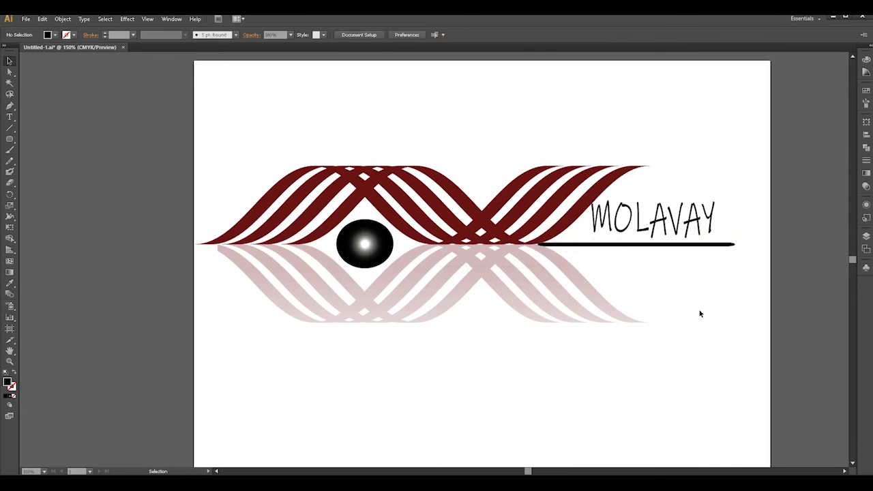
pyautogui.click(596, 245)
pyautogui.press('Left')
pyautogui.click(660, 290)
# Move the MOLAVAY text down and to the left so it sits on the underline.
pyautogui.moveTo(675, 230); pyautogui.dragTo(661, 240)
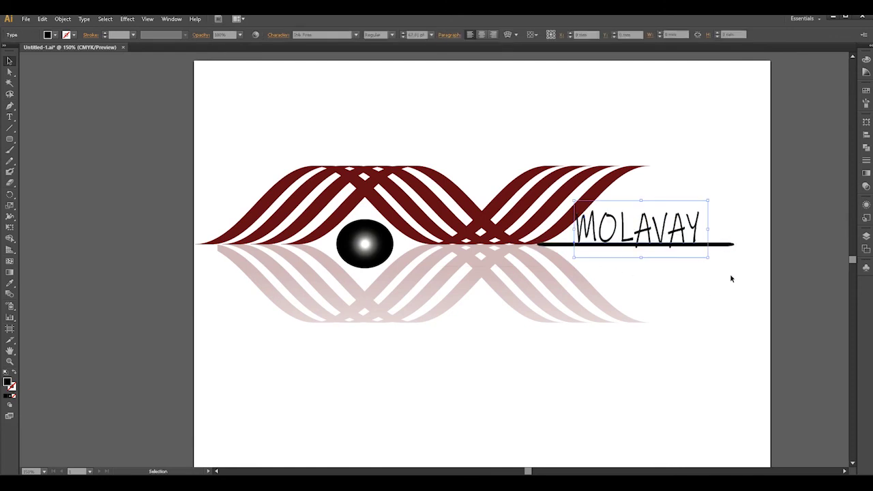
pyautogui.press('Down')
pyautogui.press('Down')
pyautogui.press('Down')
pyautogui.press('Down')
pyautogui.press('Down')
pyautogui.click(730, 349)
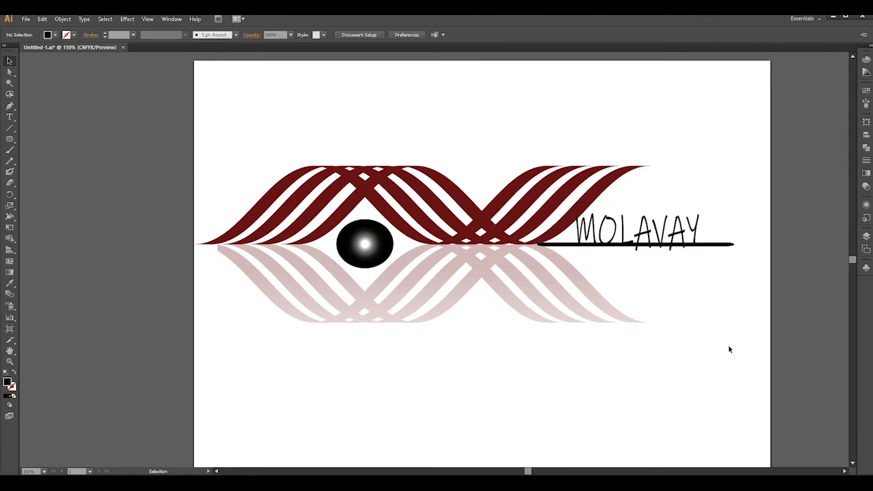
# Nudge the MOLAVAY text slightly lower so the base of its letters overlaps the underline.
pyautogui.click(677, 233)
pyautogui.press('Down')
pyautogui.press('Down')
pyautogui.press('Down')
pyautogui.press('Down')
pyautogui.press('Down')
pyautogui.press('Down')
pyautogui.press('Up')
pyautogui.press('Up')
pyautogui.press('Up')
pyautogui.press('Up')
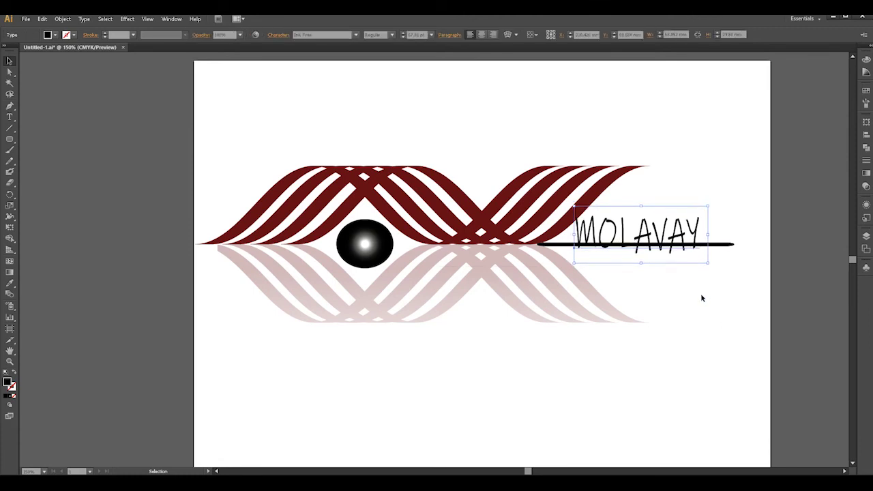
pyautogui.click(755, 273)
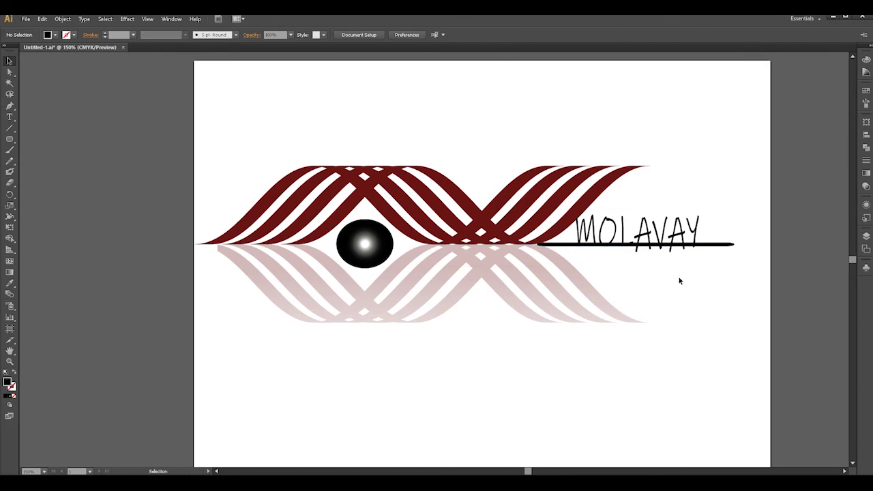
# Nudge the underline up slightly to align with the wave's baseline.
pyautogui.click(566, 245)
pyautogui.press('Up')
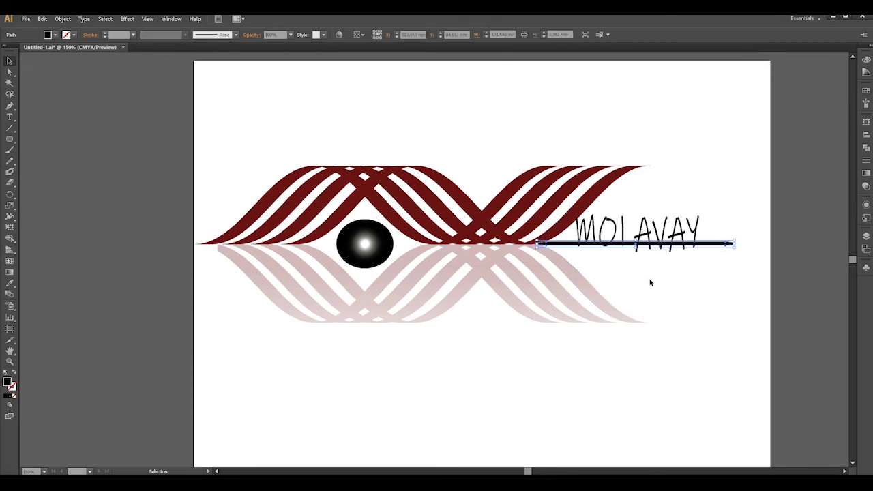
pyautogui.click(676, 321)
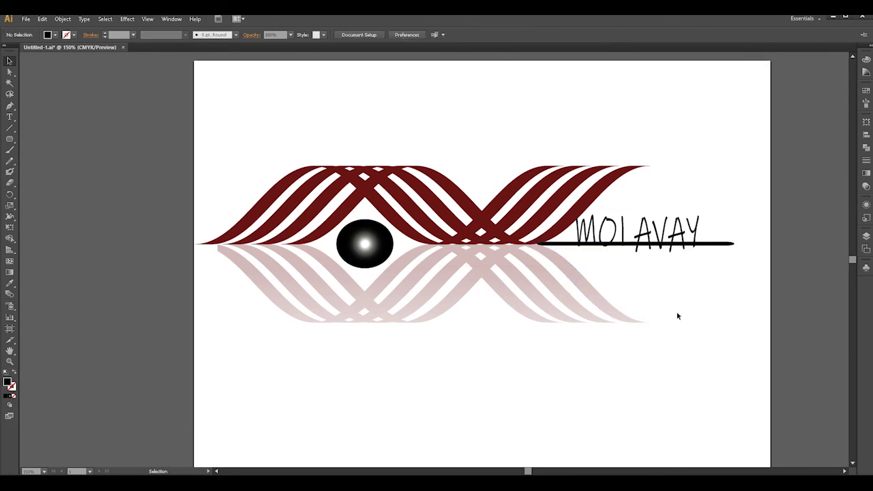
# Shorten the underline from its right end so it stops a little past the letter Y.
pyautogui.click(565, 245)
pyautogui.click(782, 287)
pyautogui.click(737, 243)
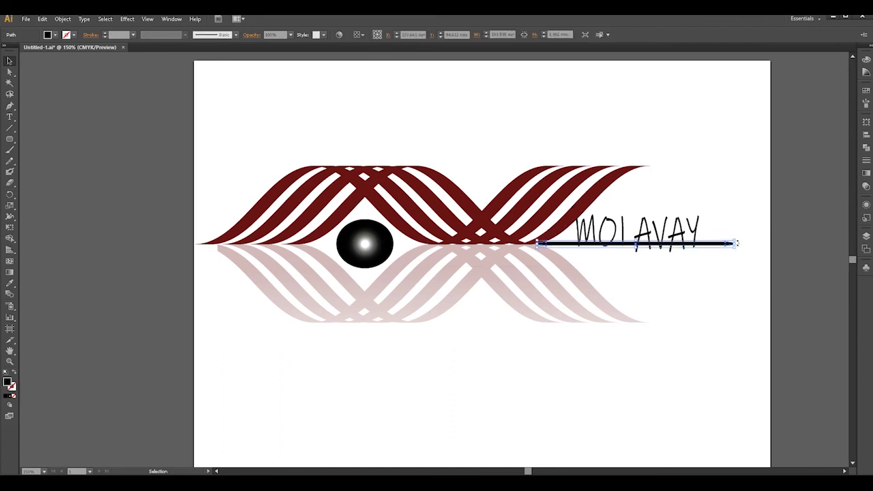
pyautogui.moveTo(737, 243); pyautogui.dragTo(701, 244)
pyautogui.click(718, 275)
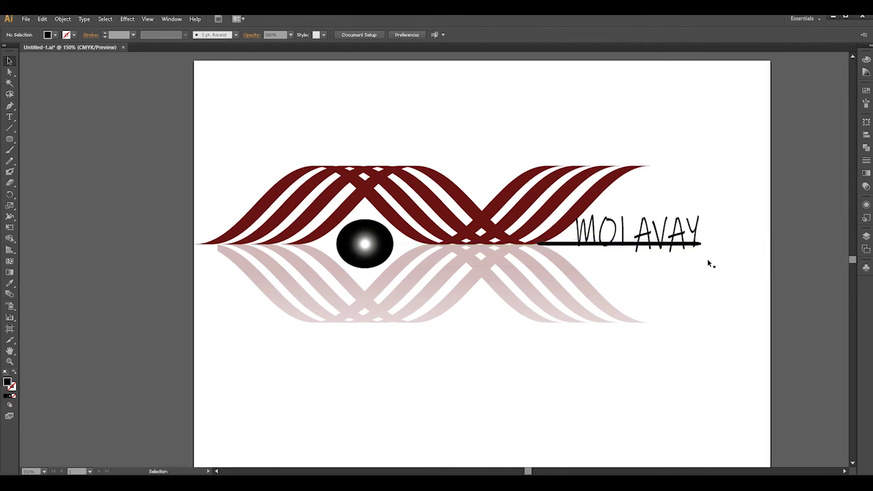
pyautogui.click(702, 244)
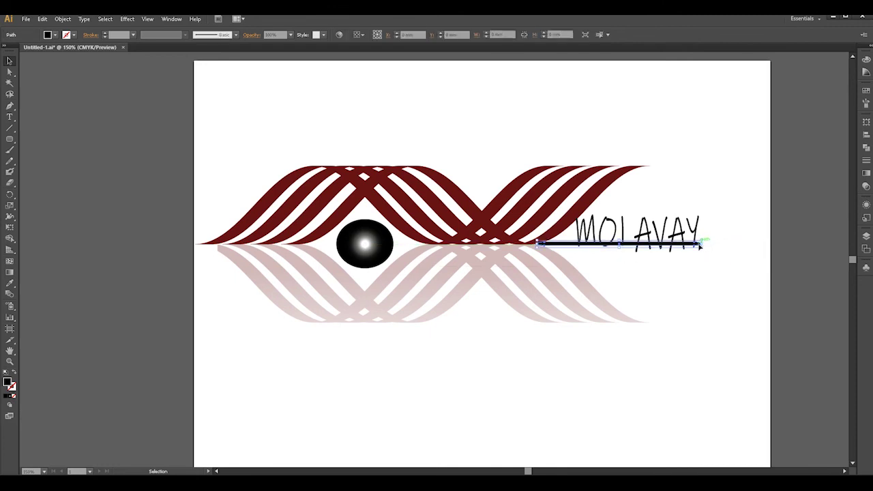
pyautogui.moveTo(702, 245); pyautogui.dragTo(718, 244)
pyautogui.click(727, 276)
pyautogui.click(707, 245)
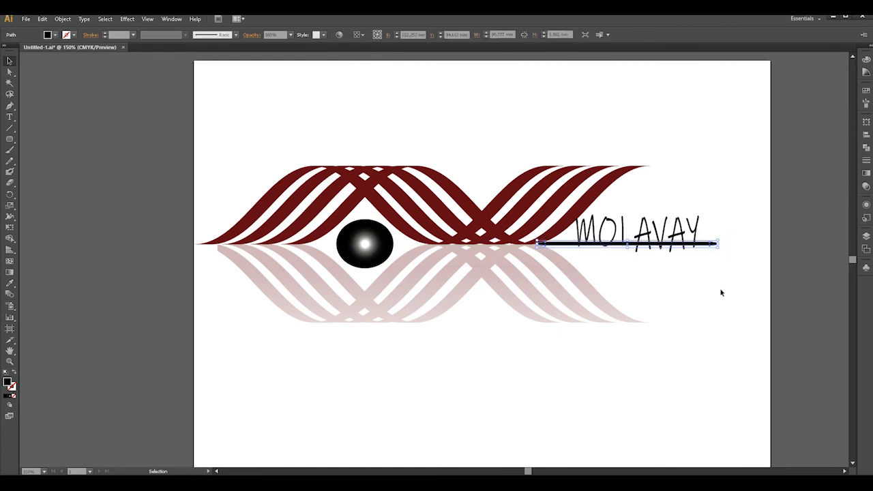
pyautogui.click(721, 292)
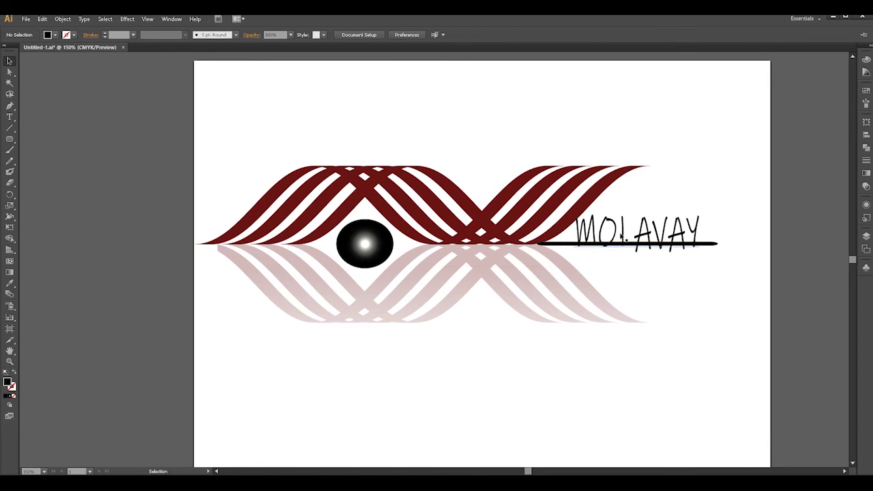
pyautogui.click(635, 238)
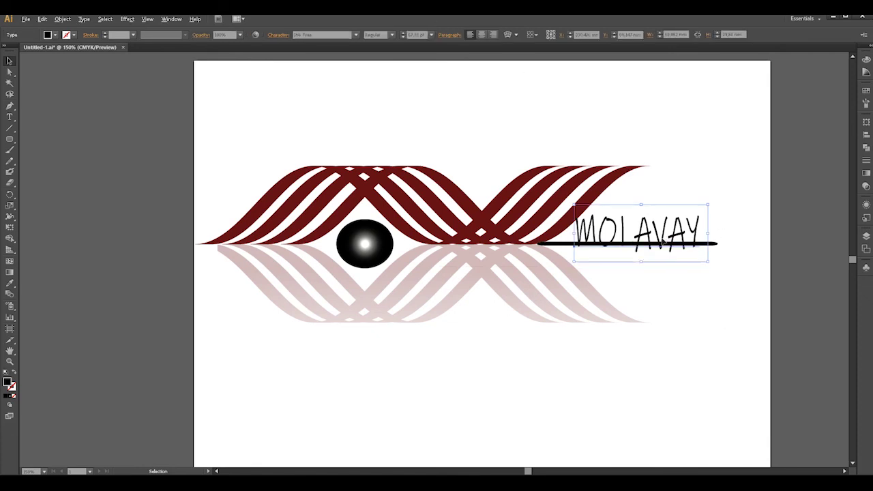
pyautogui.rightClick(663, 242)
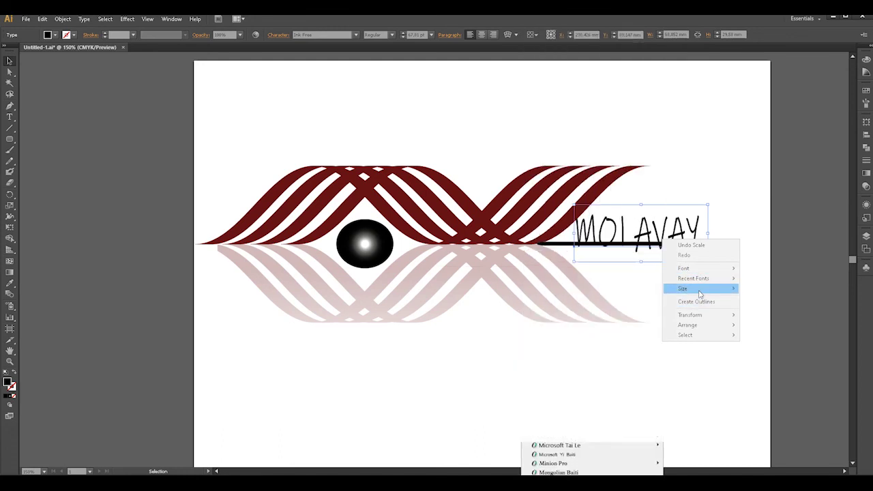
pyautogui.moveTo(700, 292)
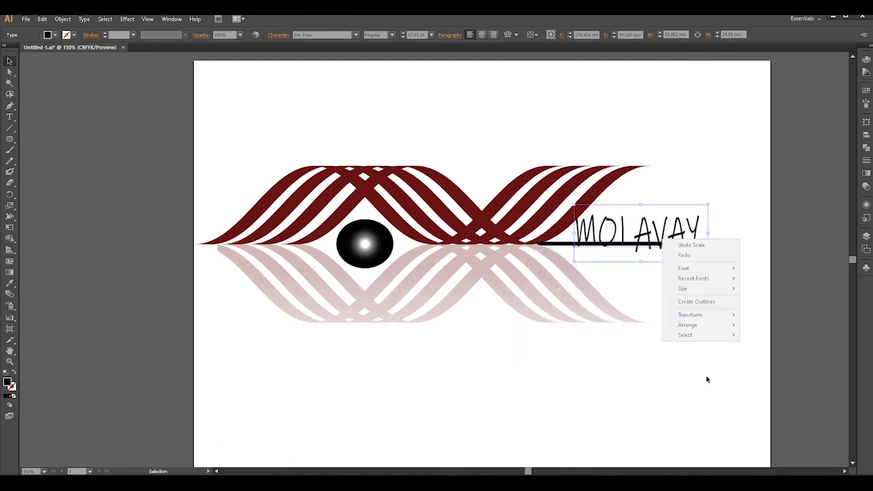
pyautogui.click(708, 380)
# Duplicate the MOLAVAY text, flip the copy vertically and align it below the underline as a mirrored reflection.
pyautogui.click(648, 228)
pyautogui.moveTo(646, 228); pyautogui.dragTo(652, 260)
pyautogui.moveTo(640, 294); pyautogui.dragTo(633, 177)
pyautogui.moveTo(640, 216); pyautogui.dragTo(647, 281)
pyautogui.press('Right')
pyautogui.press('Right')
pyautogui.press('Up')
pyautogui.press('Up')
pyautogui.press('Right')
pyautogui.press('Up')
pyautogui.press('Down')
pyautogui.click(689, 338)
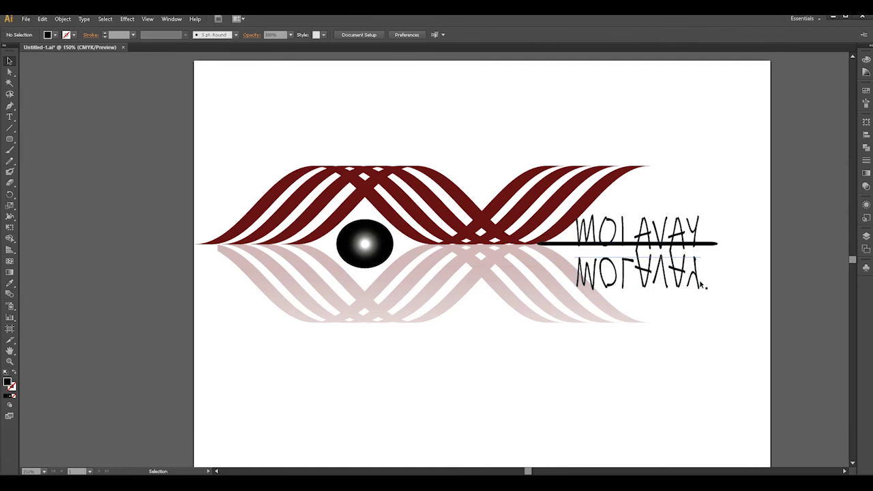
pyautogui.moveTo(741, 275); pyautogui.dragTo(552, 291)
pyautogui.click(213, 211)
pyautogui.click(9, 138)
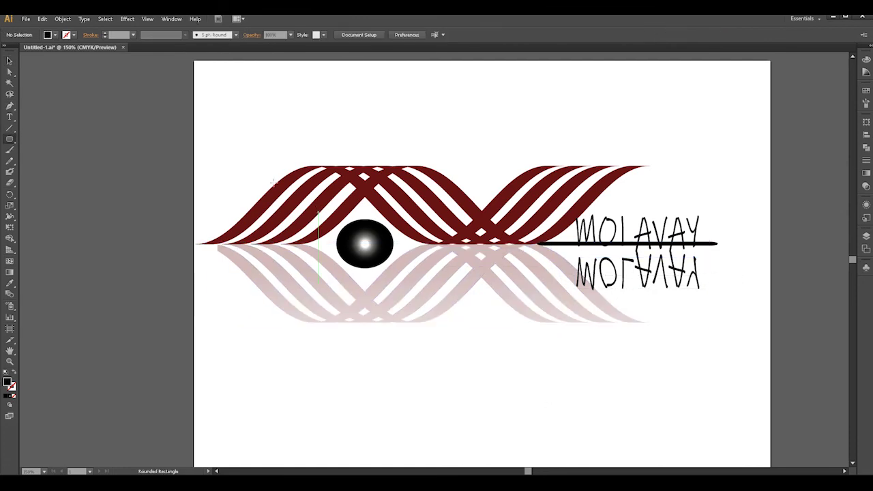
pyautogui.moveTo(15, 142); pyautogui.dragTo(58, 139)
pyautogui.moveTo(723, 315)
pyautogui.mouseDown()
pyautogui.moveTo(558, 244)
pyautogui.moveTo(550, 249)
pyautogui.mouseUp()
pyautogui.hotkey('ctrl', 'z')
# Move the mirrored MOLAVAY text to the empty area below the logo and cover it with a rectangle about 110 × 49 mm.
pyautogui.click(10, 60)
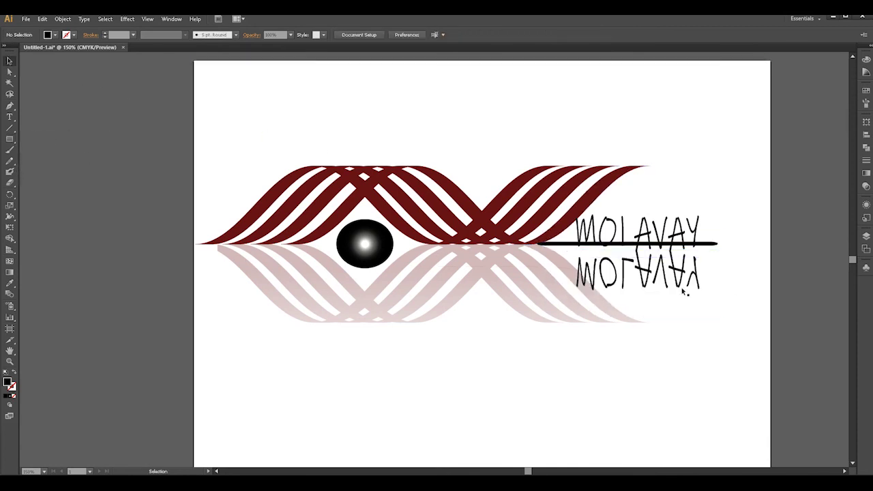
pyautogui.moveTo(685, 285); pyautogui.dragTo(600, 399)
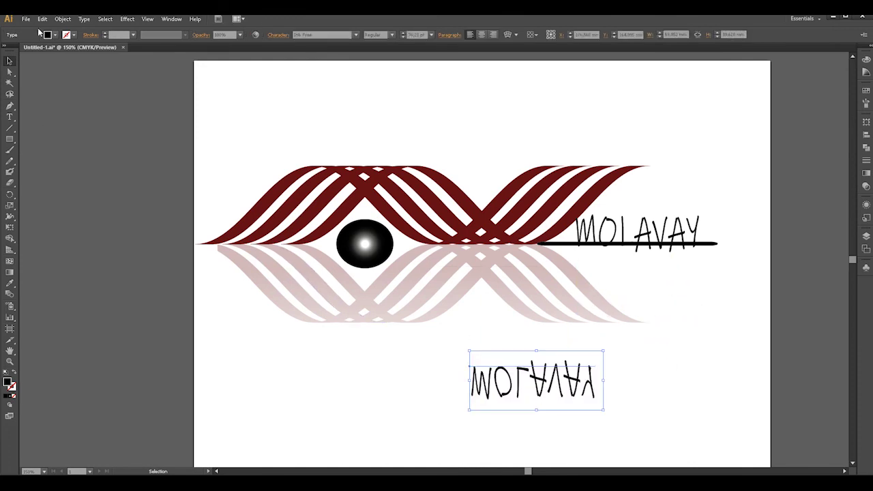
pyautogui.click(11, 141)
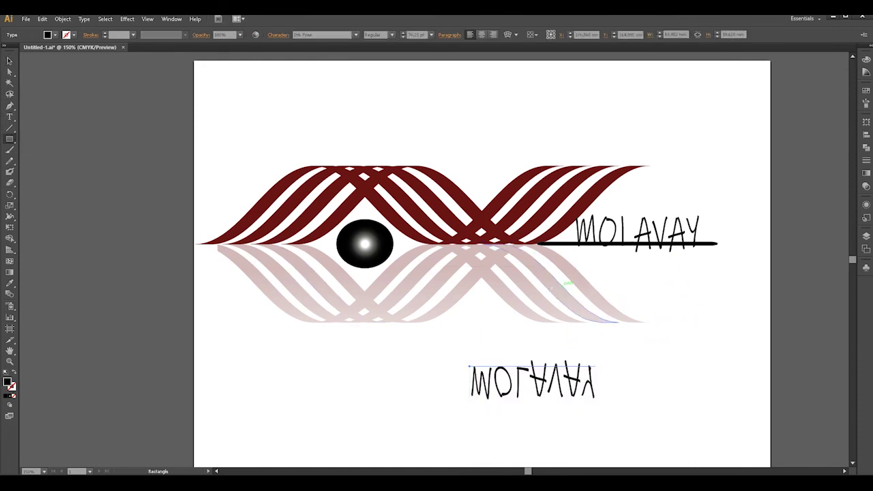
pyautogui.moveTo(642, 437); pyautogui.dragTo(428, 341)
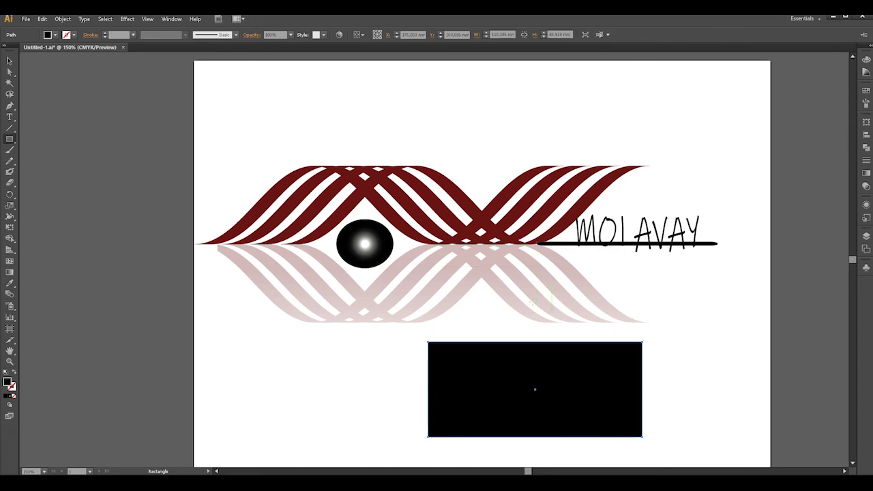
# Fill the rectangle with the White, Black linear gradient, running vertically from white at its upper edge to black near its lower edge.
pyautogui.click(868, 175)
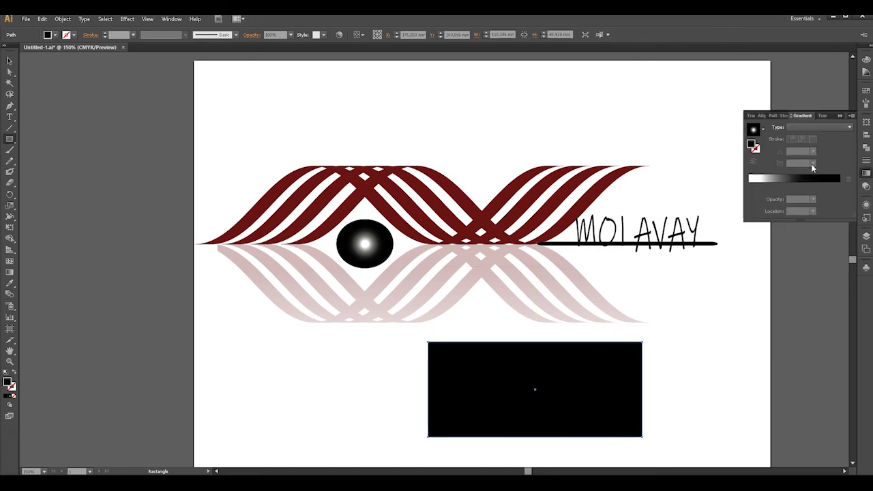
pyautogui.click(763, 129)
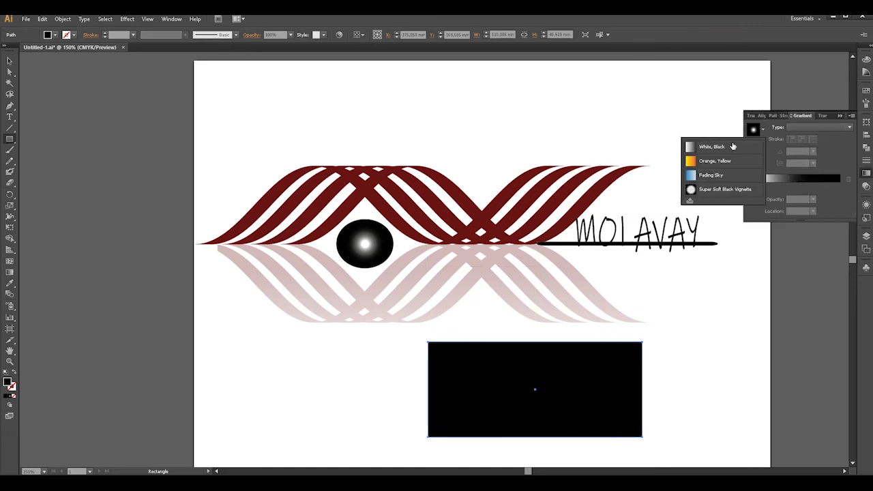
pyautogui.click(713, 147)
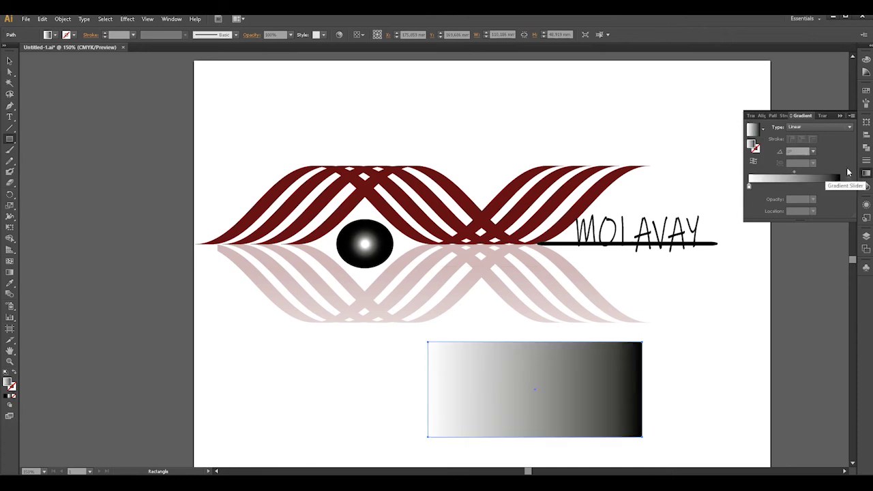
pyautogui.click(840, 116)
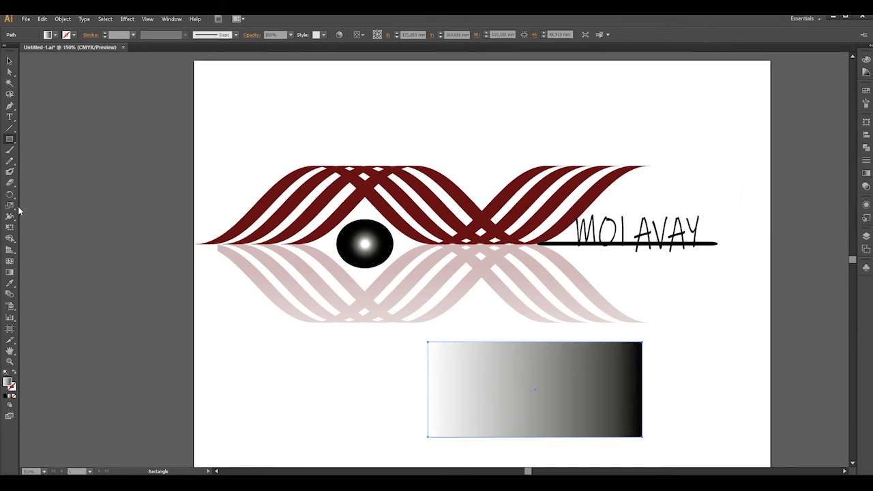
pyautogui.click(11, 274)
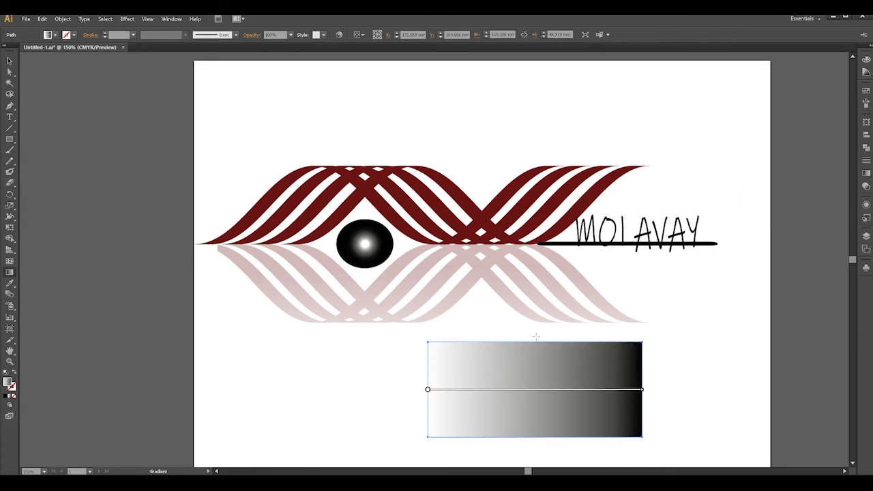
pyautogui.moveTo(539, 341); pyautogui.dragTo(536, 413)
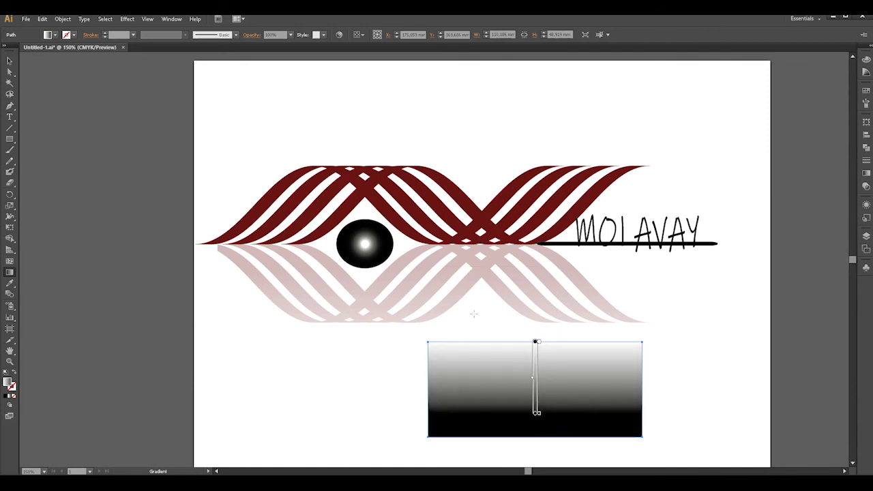
# Make an opacity mask from the gradient rectangle and the mirrored MOLAVAY text, and set the masked text's opacity to 70%.
pyautogui.click(10, 61)
pyautogui.moveTo(703, 372); pyautogui.dragTo(367, 441)
pyautogui.moveTo(690, 325); pyautogui.dragTo(441, 470)
pyautogui.click(735, 310)
pyautogui.moveTo(711, 371); pyautogui.dragTo(393, 261)
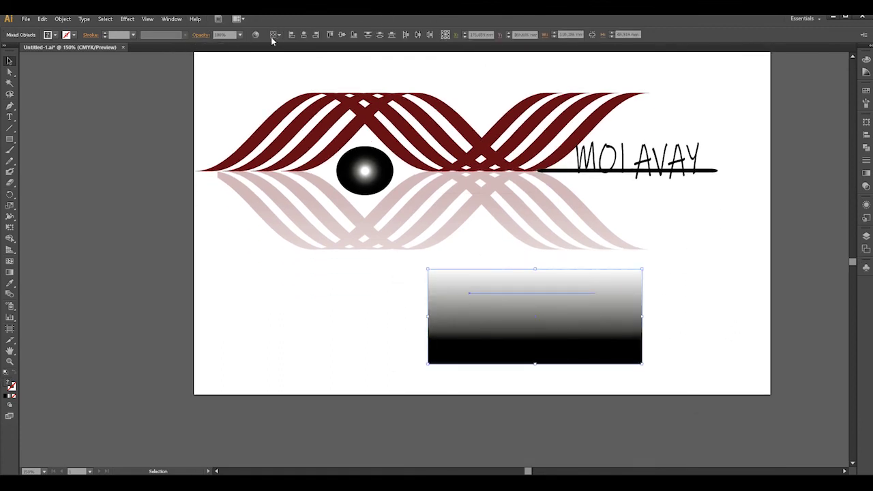
pyautogui.click(201, 34)
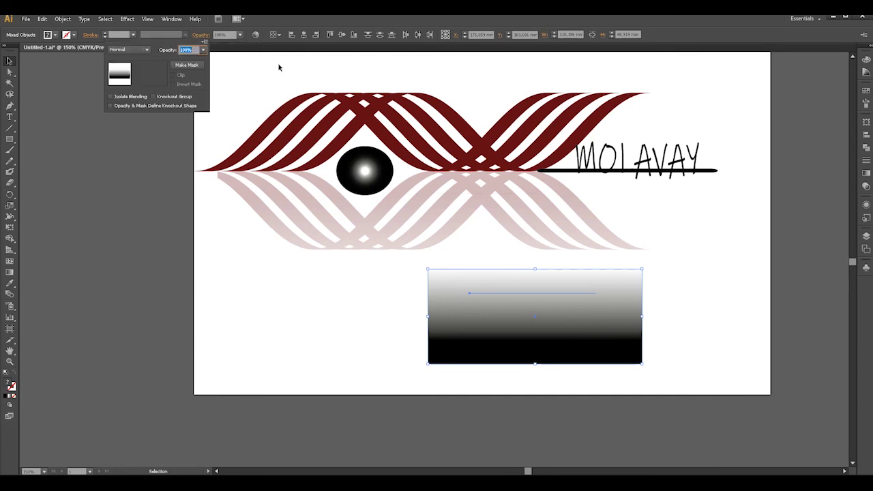
pyautogui.click(205, 42)
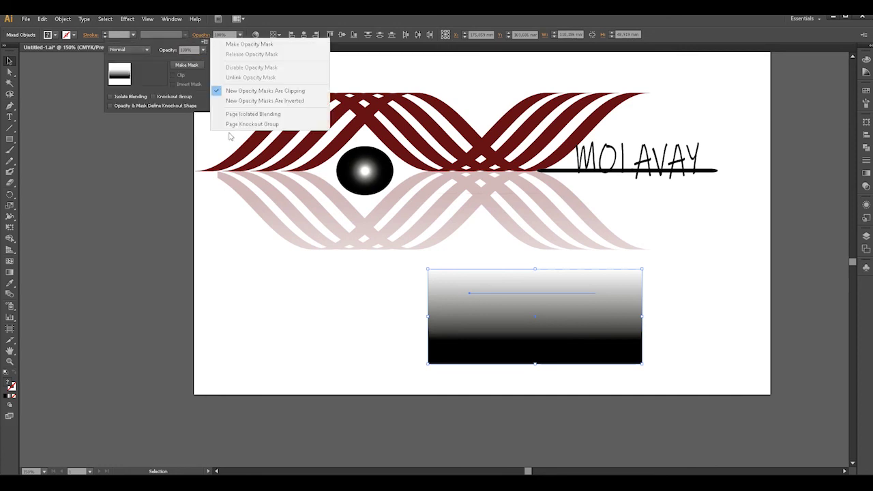
pyautogui.click(242, 42)
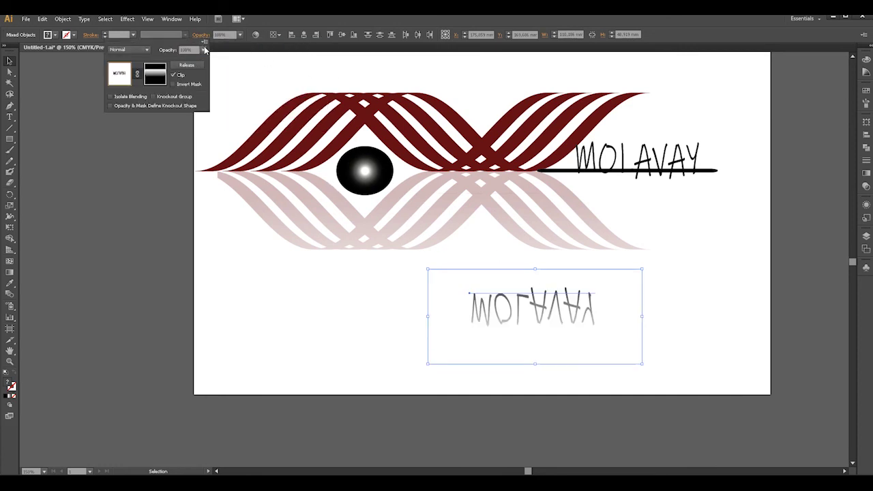
pyautogui.click(204, 50)
pyautogui.click(216, 132)
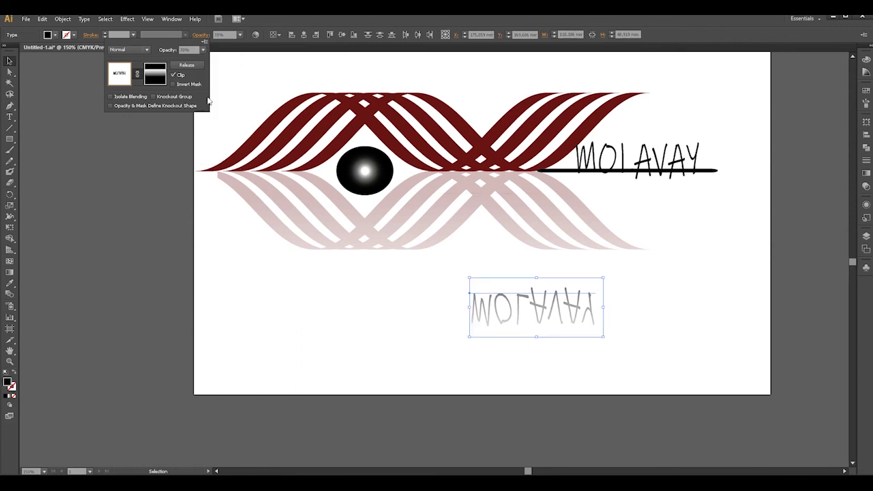
# Move the faded mirrored text back beneath the underline and nudge it into alignment with the MOLAVAY lettering above.
pyautogui.click(10, 60)
pyautogui.moveTo(586, 319); pyautogui.dragTo(695, 214)
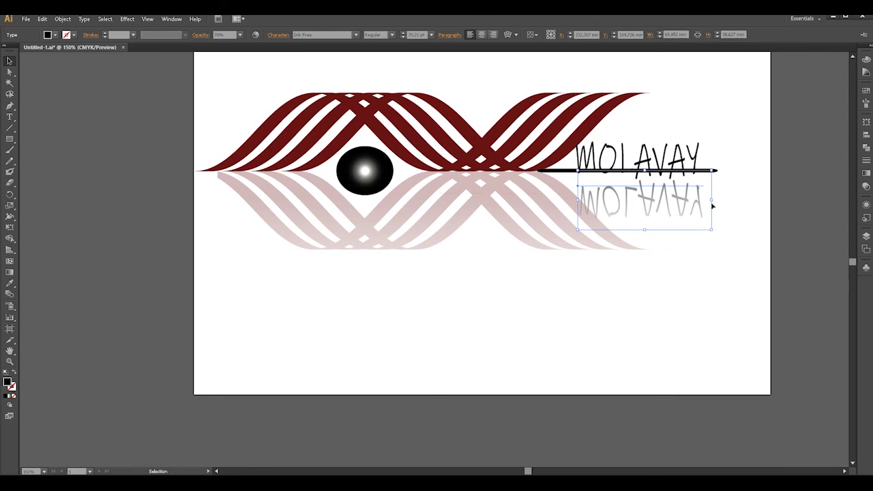
pyautogui.press('Up')
pyautogui.press('Up')
pyautogui.press('Up')
pyautogui.press('Up')
pyautogui.press('Up')
pyautogui.press('Up')
pyautogui.press('Left')
pyautogui.press('Left')
pyautogui.press('Down')
pyautogui.press('Down')
pyautogui.press('Down')
pyautogui.press('Down')
pyautogui.press('Down')
pyautogui.press('Left')
pyautogui.press('Left')
pyautogui.press('Left')
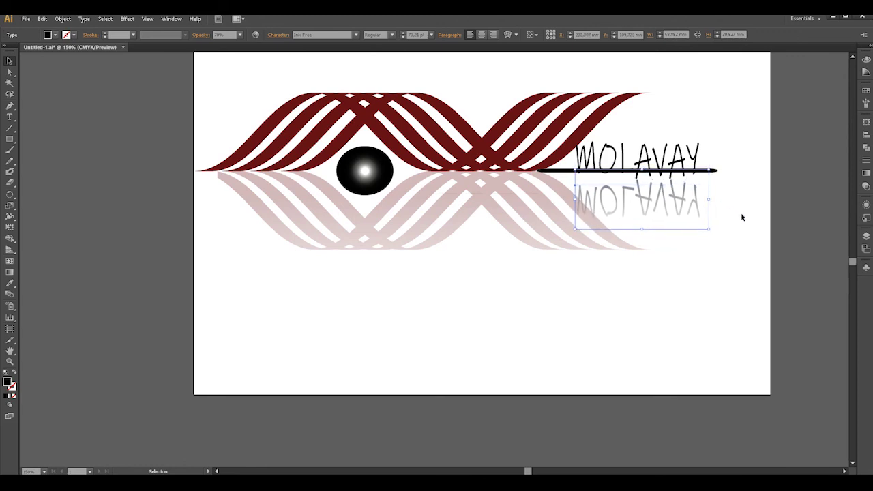
pyautogui.click(751, 211)
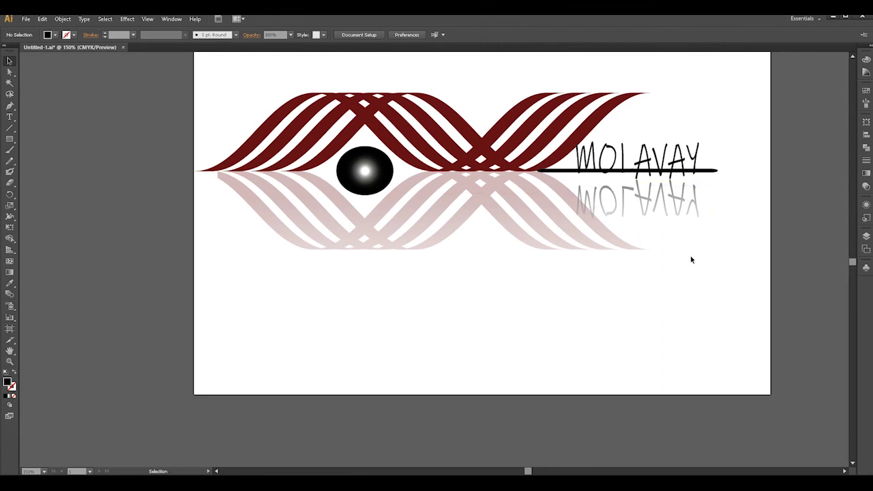
# Examine the whole logo on the artboard, checking the faded text reflection against the wave, ball and underline.
pyautogui.click(674, 209)
pyautogui.click(667, 288)
pyautogui.scroll(-1, 535, 130)
pyautogui.scroll(1, 544, 95)
pyautogui.scroll(-3, 564, 118)
pyautogui.moveTo(698, 134); pyautogui.dragTo(659, 233)
pyautogui.scroll(1, 631, 163)
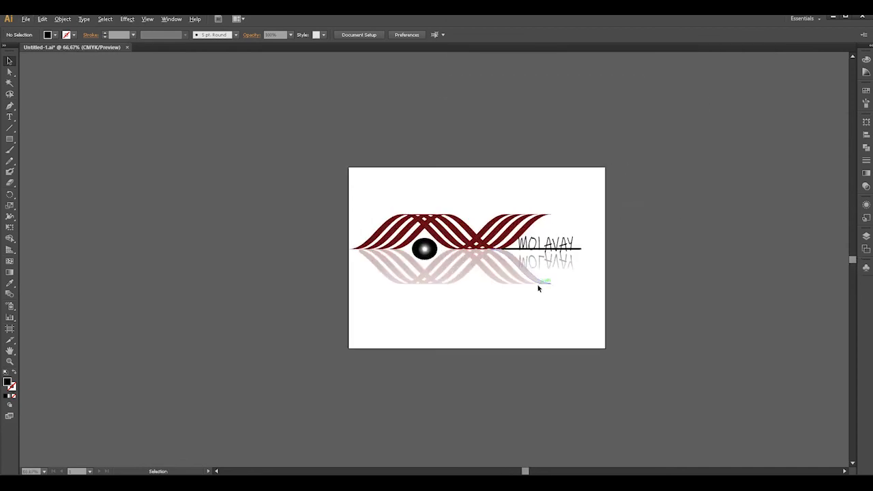
pyautogui.scroll(1, 539, 285)
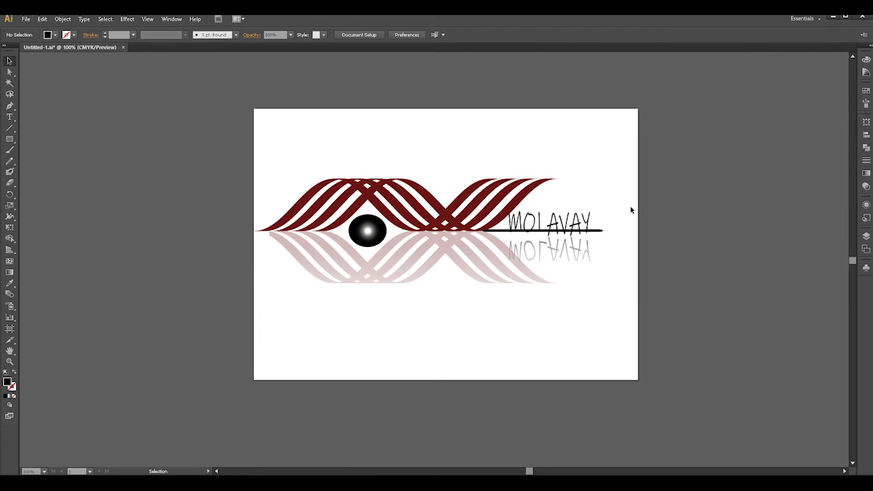
pyautogui.scroll(1, 633, 210)
pyautogui.scroll(-1, 410, 203)
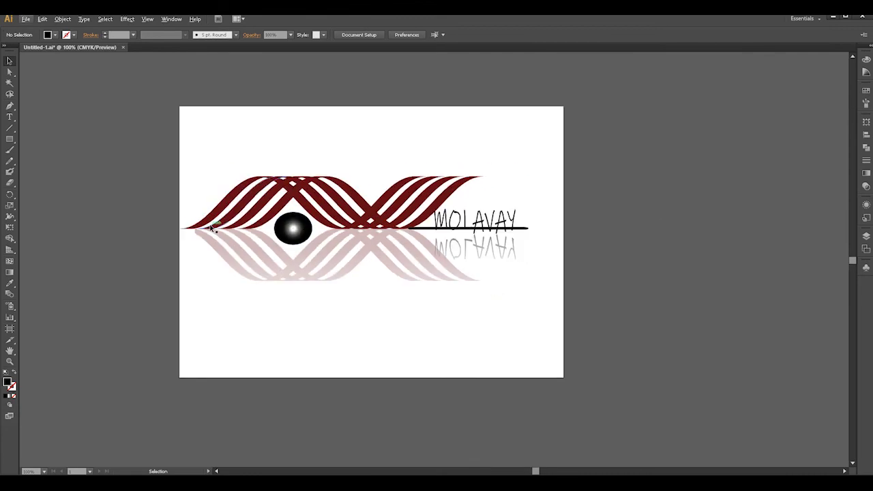